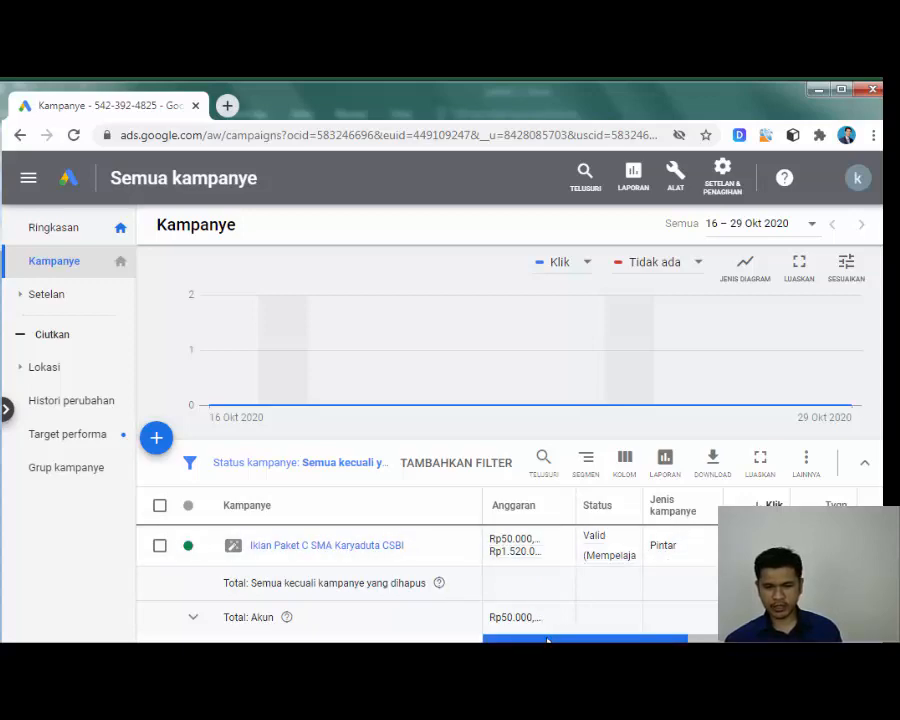
# Step: Remove the Smart campaign 'Iklan Paket C SMA Karyaduta CSBI' through Edit > Hapus and confirm
pyautogui.moveTo(547, 641)
pyautogui.mouseDown()
pyautogui.moveTo(744, 641)
pyautogui.moveTo(545, 641)
pyautogui.mouseUp()
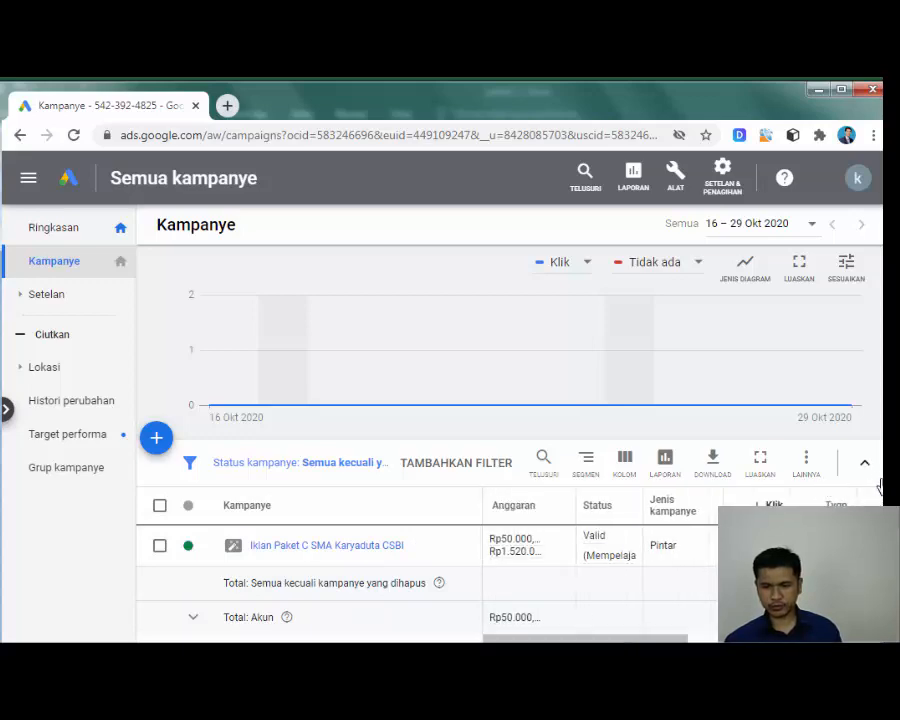
pyautogui.scroll(-2, 650, 450)
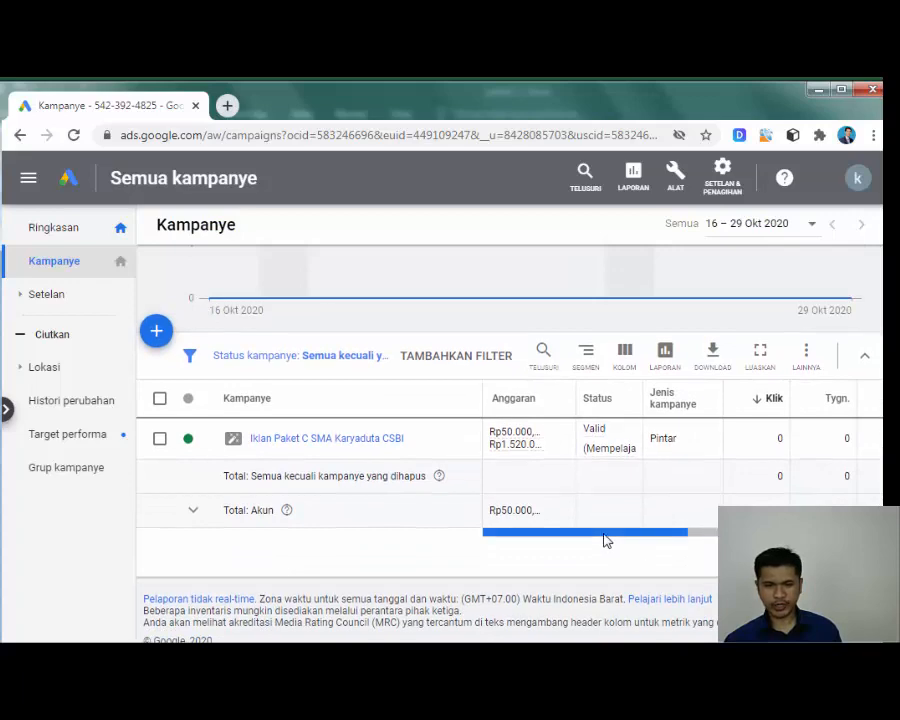
pyautogui.moveTo(619, 540); pyautogui.dragTo(533, 537)
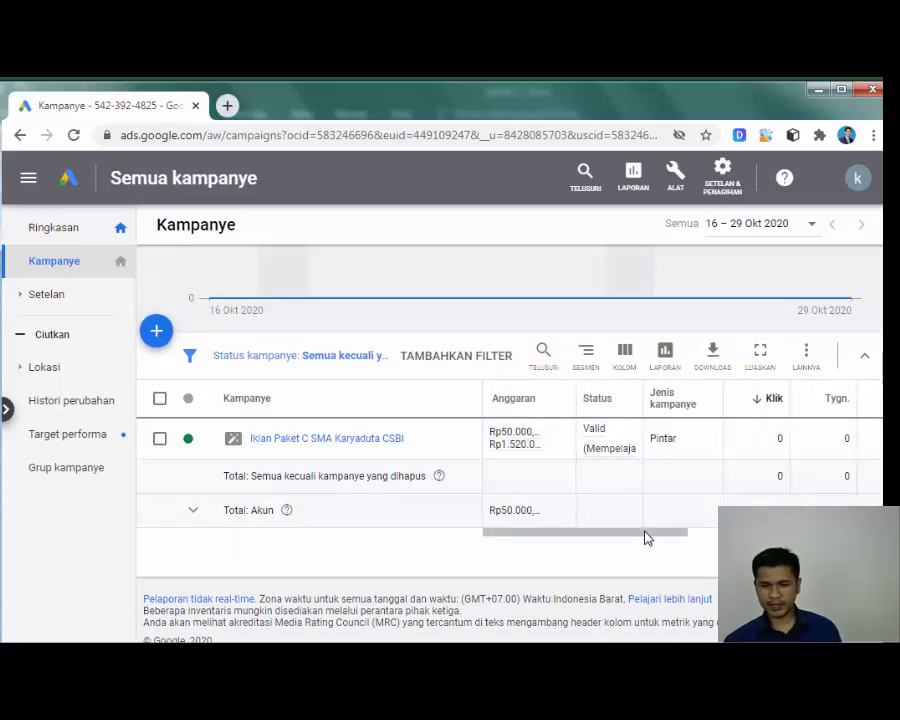
pyautogui.moveTo(672, 540); pyautogui.dragTo(786, 541)
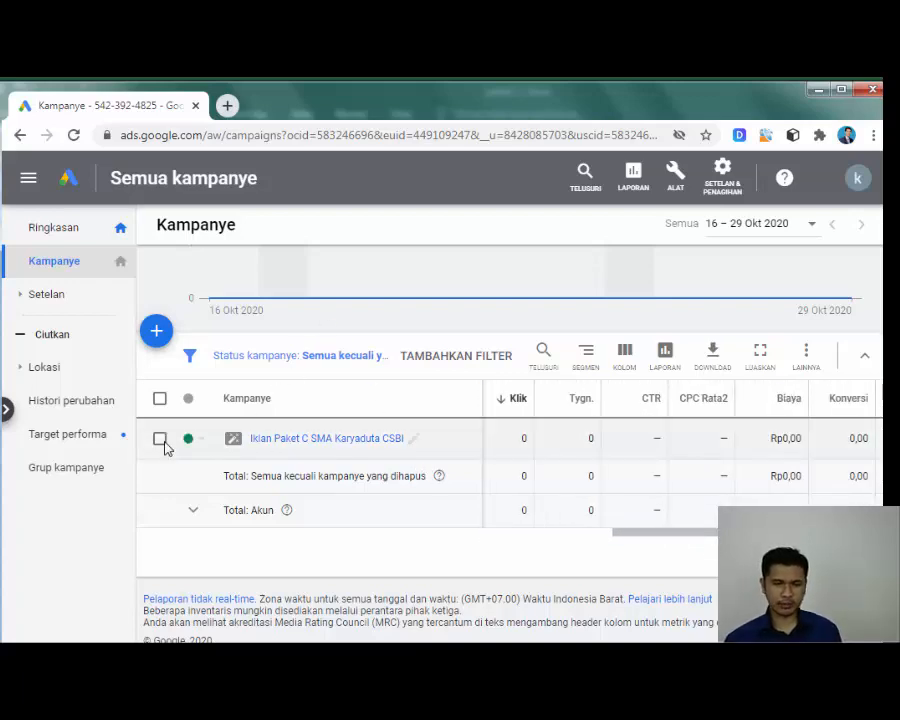
pyautogui.click(159, 440)
pyautogui.click(160, 440)
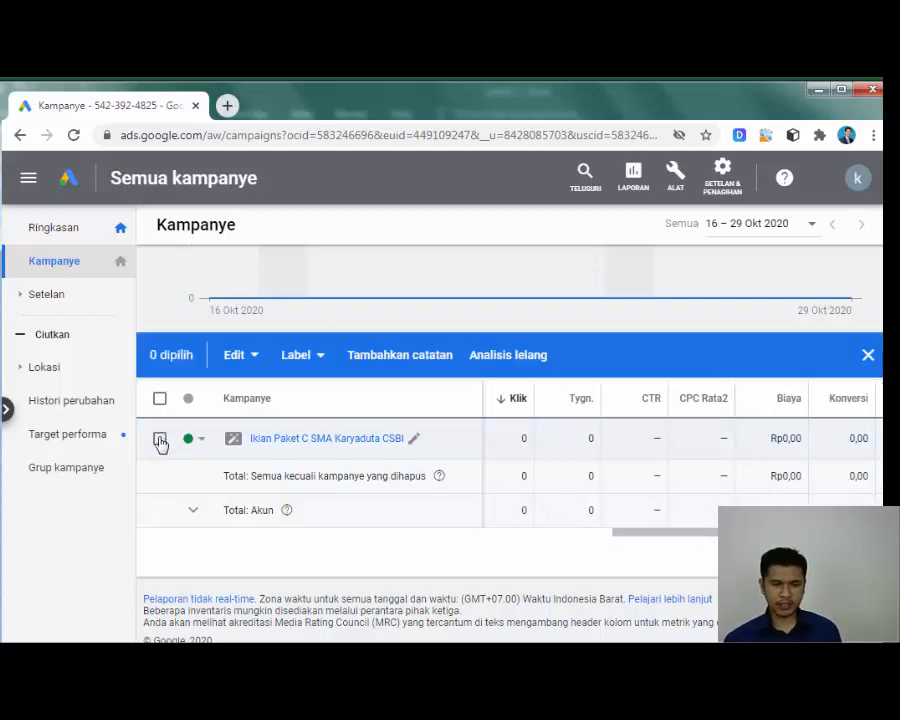
pyautogui.click(160, 440)
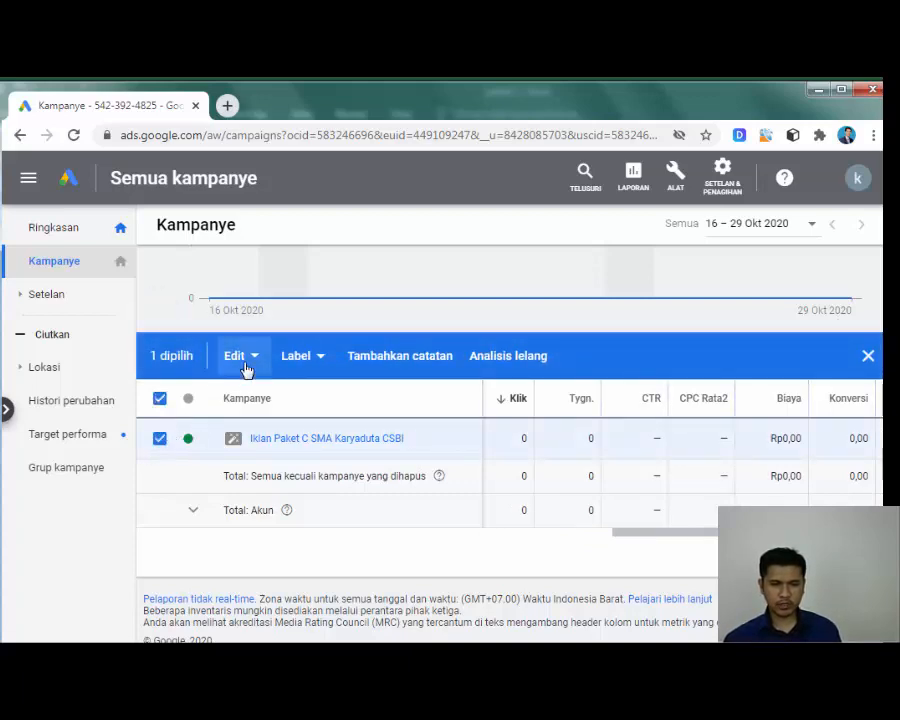
pyautogui.click(240, 356)
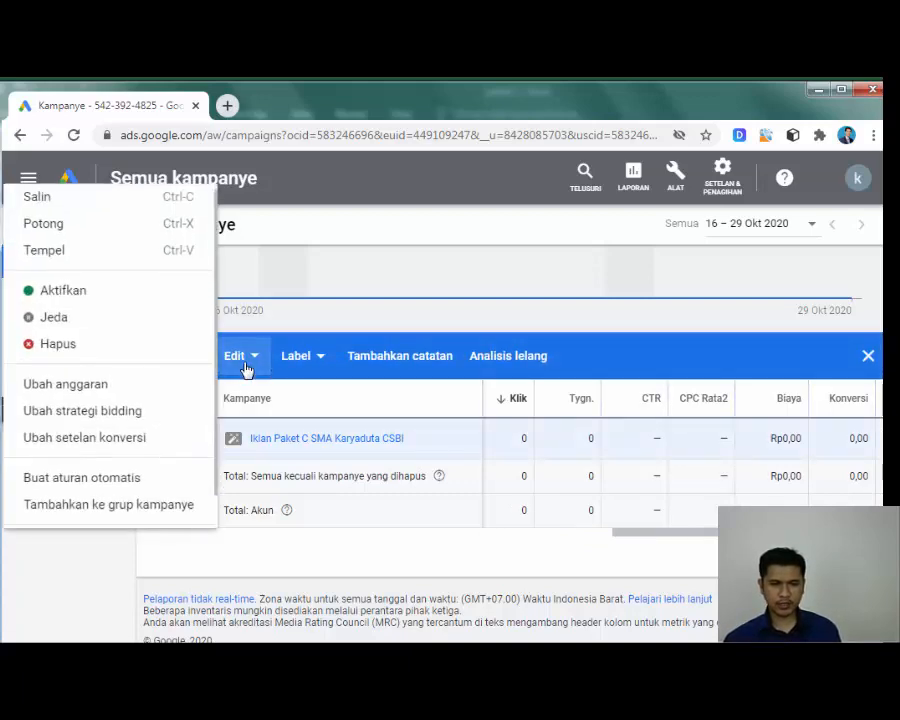
pyautogui.click(58, 344)
pyautogui.click(584, 442)
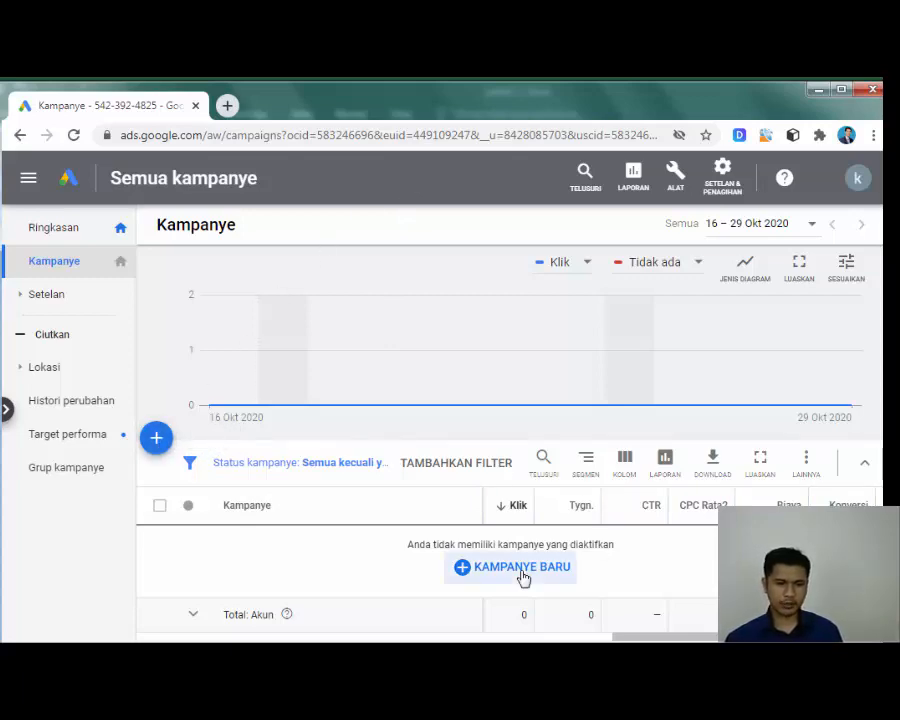
# Step: Start a new campaign and choose to build it without goal guidance
pyautogui.click(160, 444)
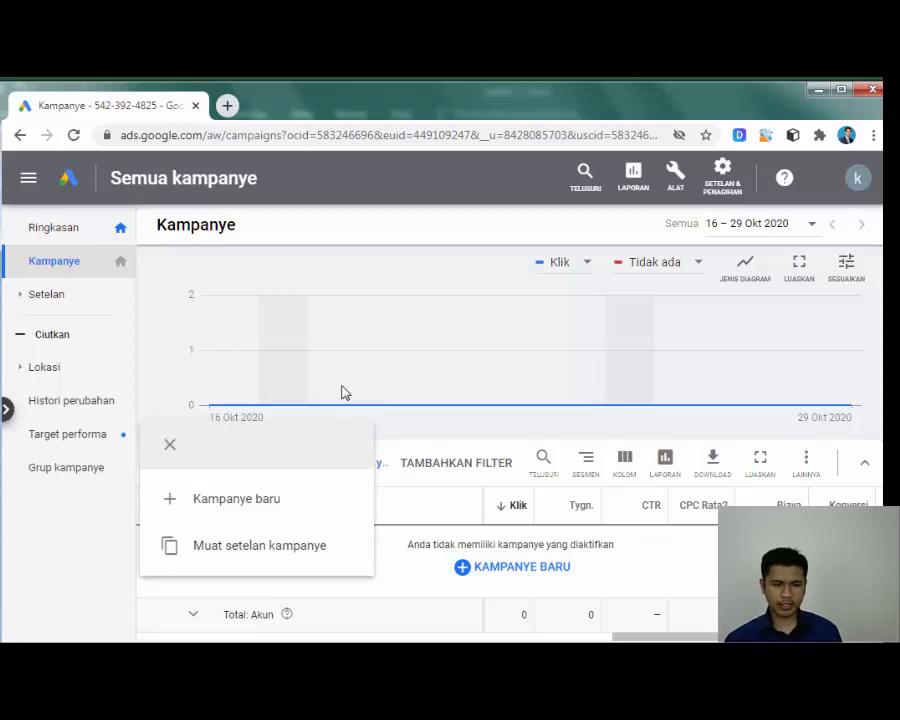
pyautogui.click(252, 507)
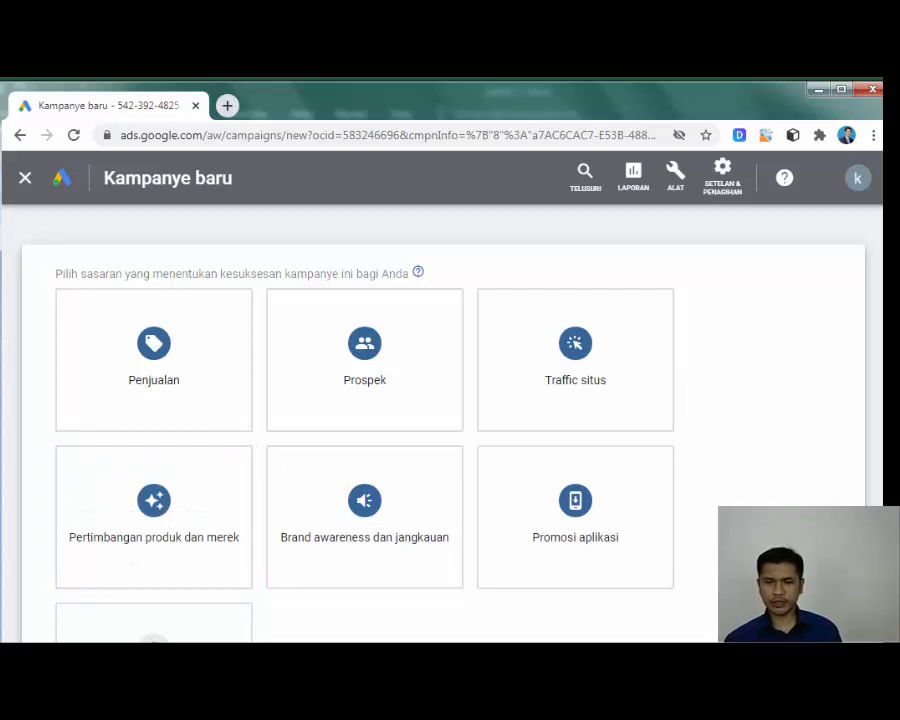
pyautogui.scroll(-1, 545, 415)
pyautogui.scroll(-3, 545, 415)
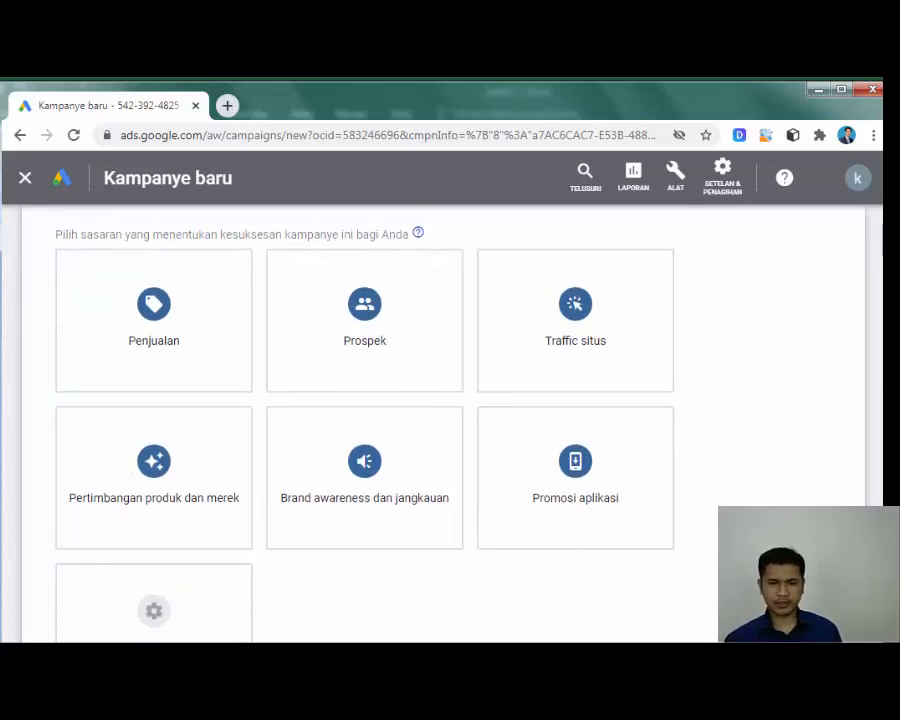
pyautogui.scroll(3, 880, 376)
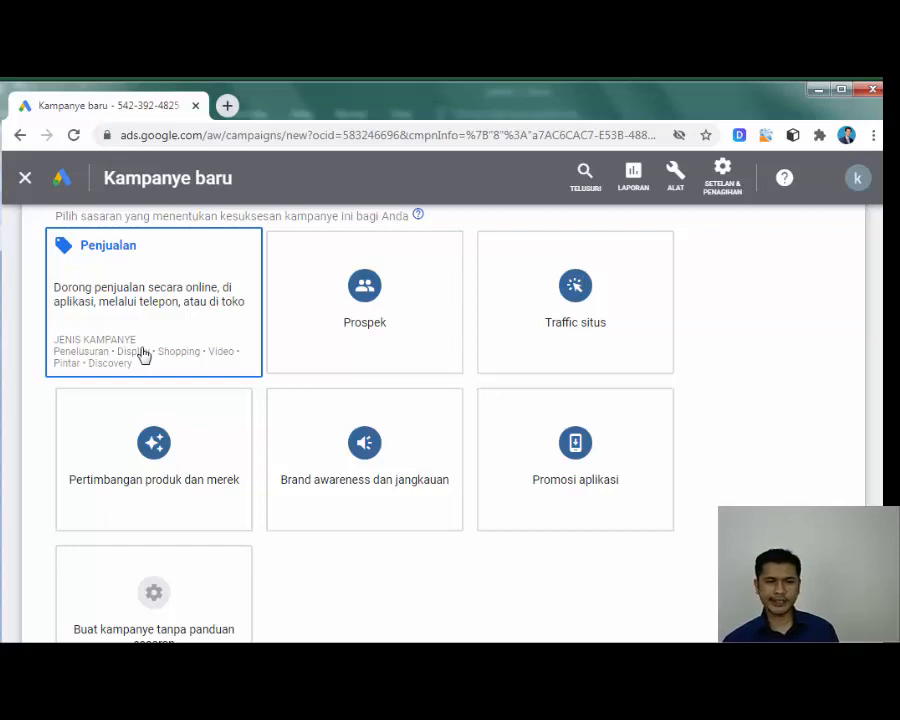
pyautogui.click(297, 331)
pyautogui.scroll(-2, 768, 470)
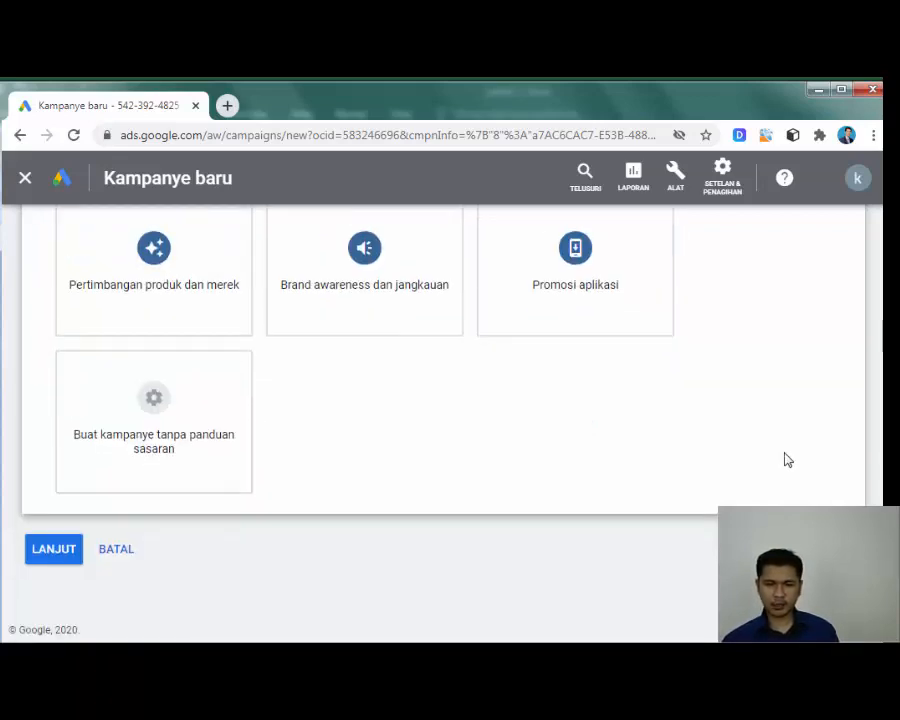
pyautogui.scroll(2, 440, 420)
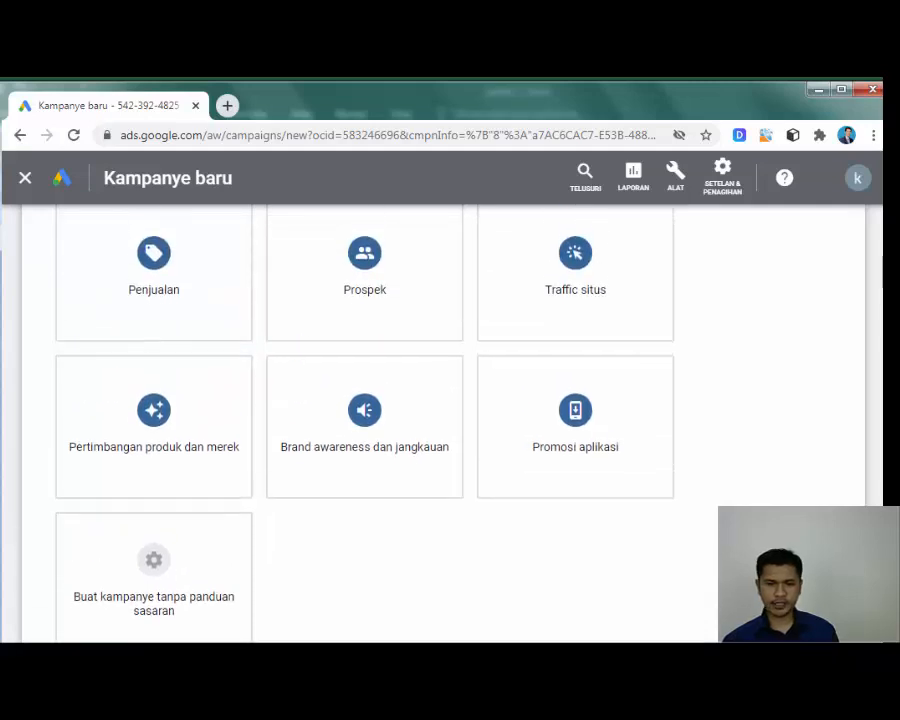
pyautogui.scroll(-3, 777, 436)
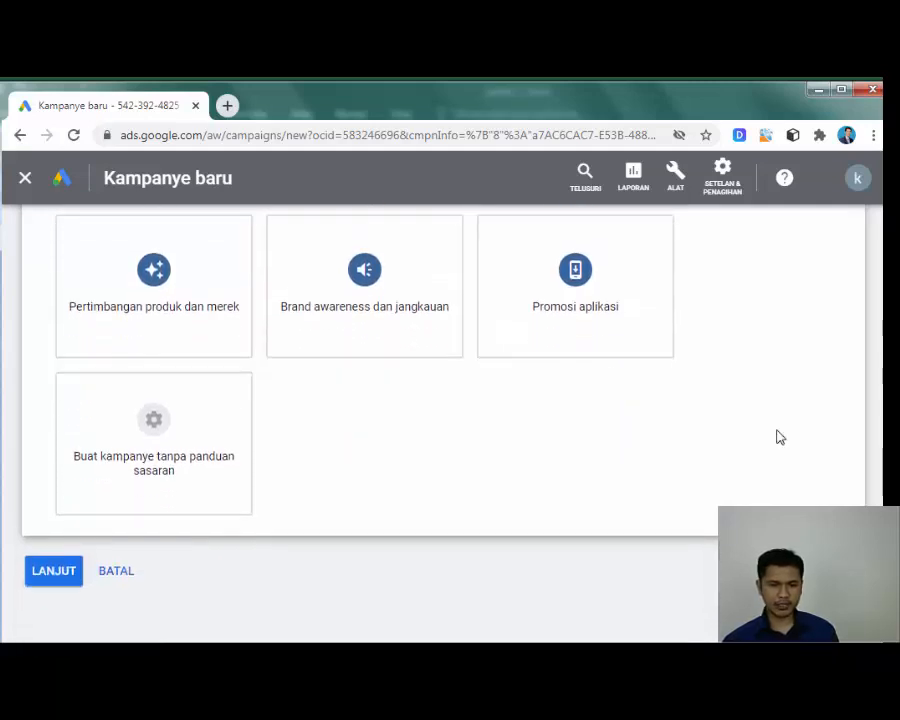
pyautogui.click(132, 474)
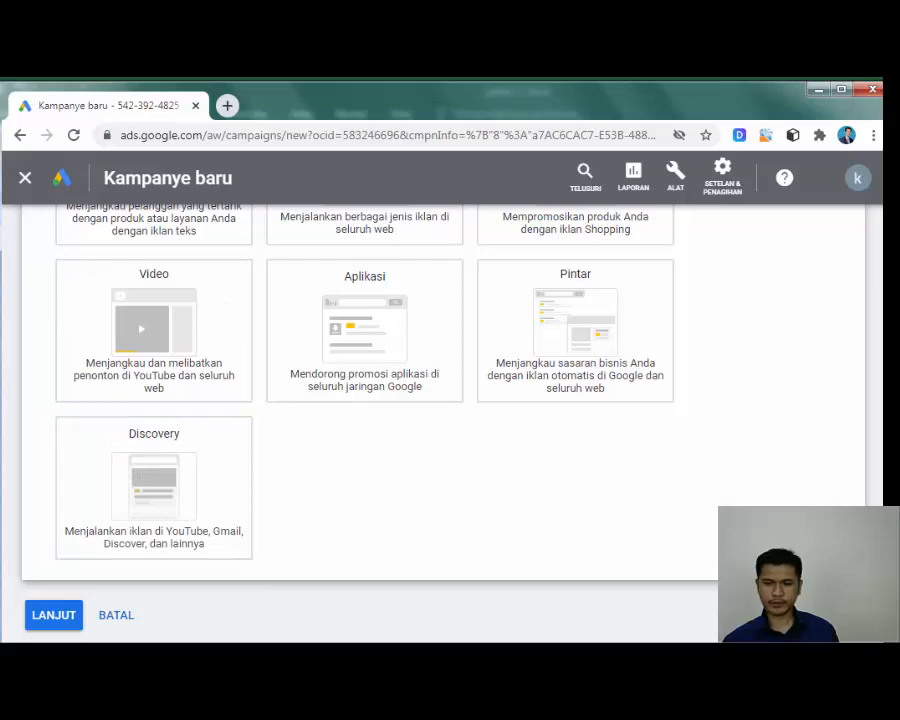
# Step: Settle on Penelusuran (Search) as the campaign type after trying Display
pyautogui.moveTo(889, 527); pyautogui.dragTo(889, 494)
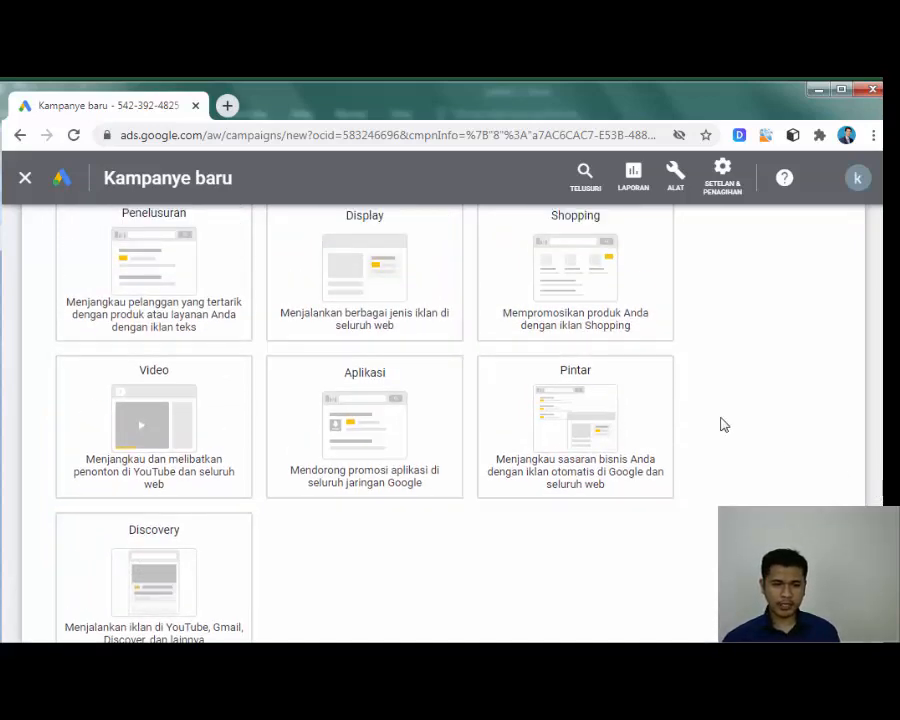
pyautogui.click(378, 315)
pyautogui.click(150, 362)
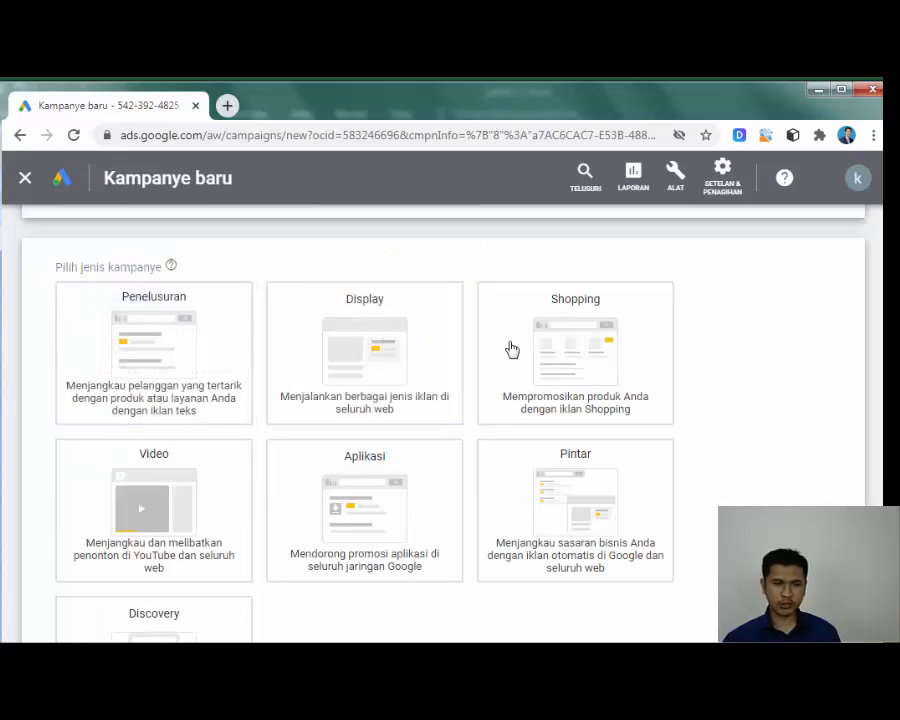
pyautogui.click(171, 346)
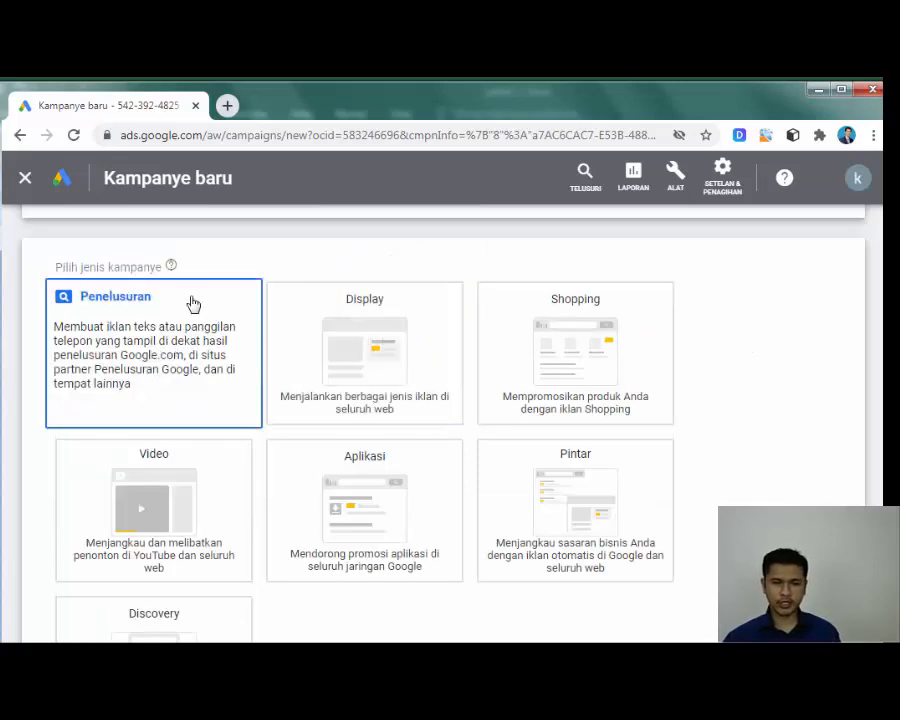
pyautogui.click(357, 320)
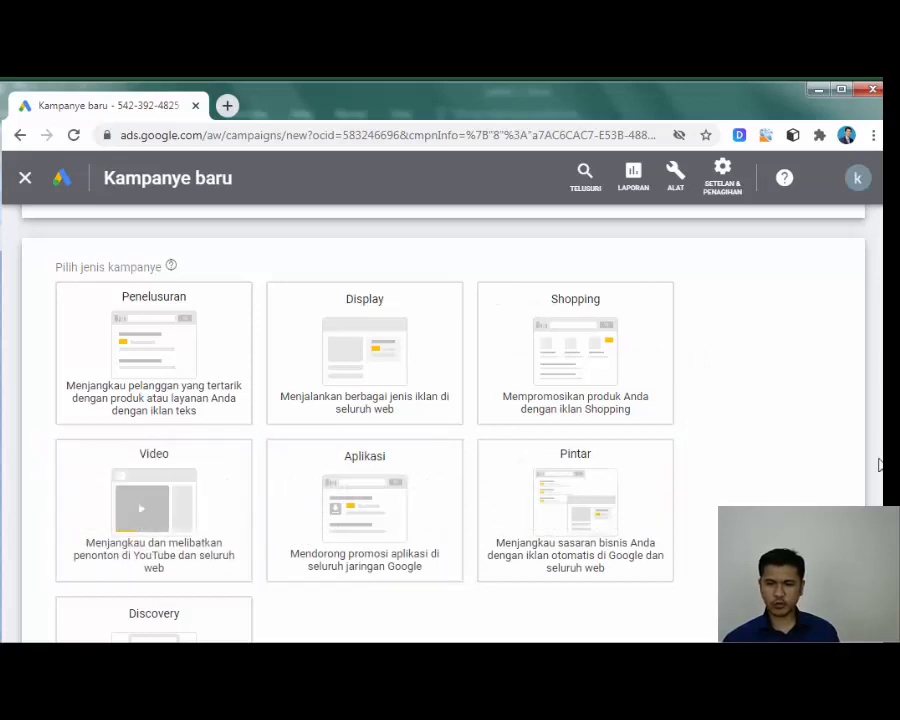
pyautogui.scroll(-3, 450, 420)
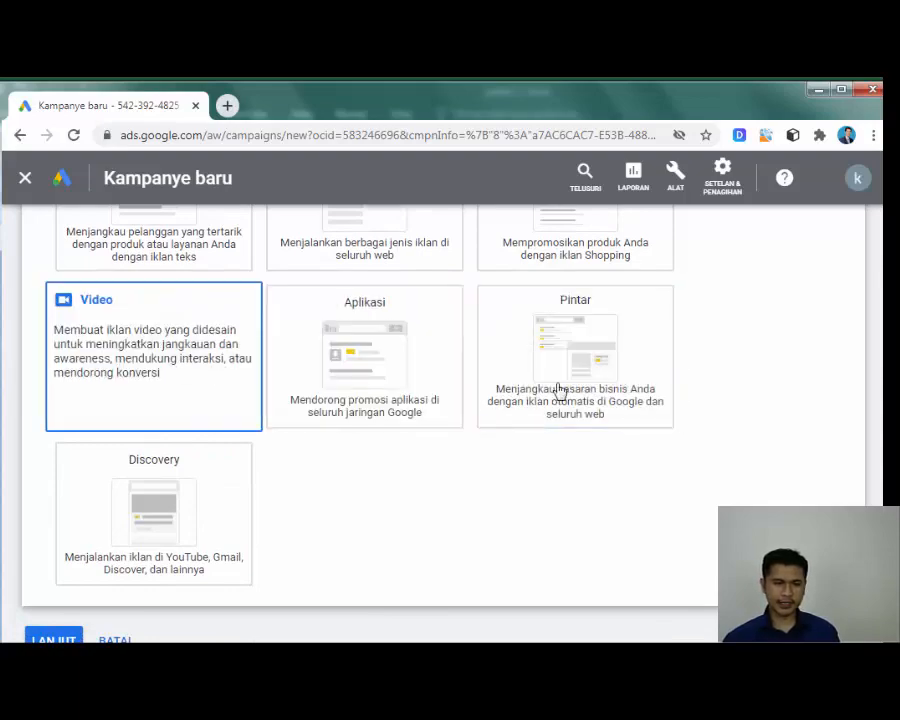
pyautogui.scroll(1, 725, 395)
pyautogui.click(257, 337)
pyautogui.scroll(-1, 258, 337)
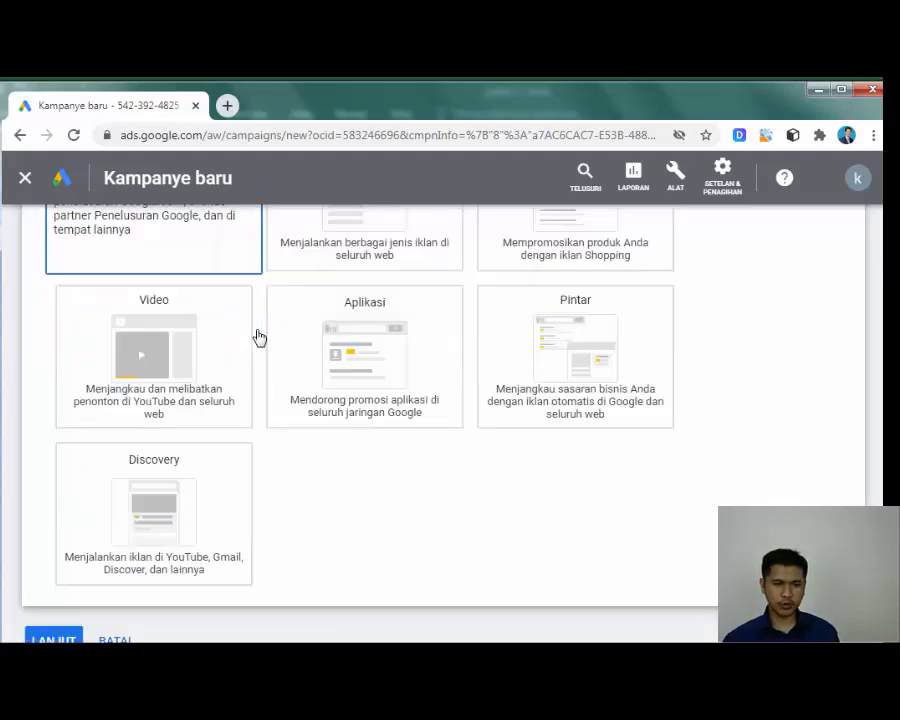
pyautogui.scroll(2, 258, 337)
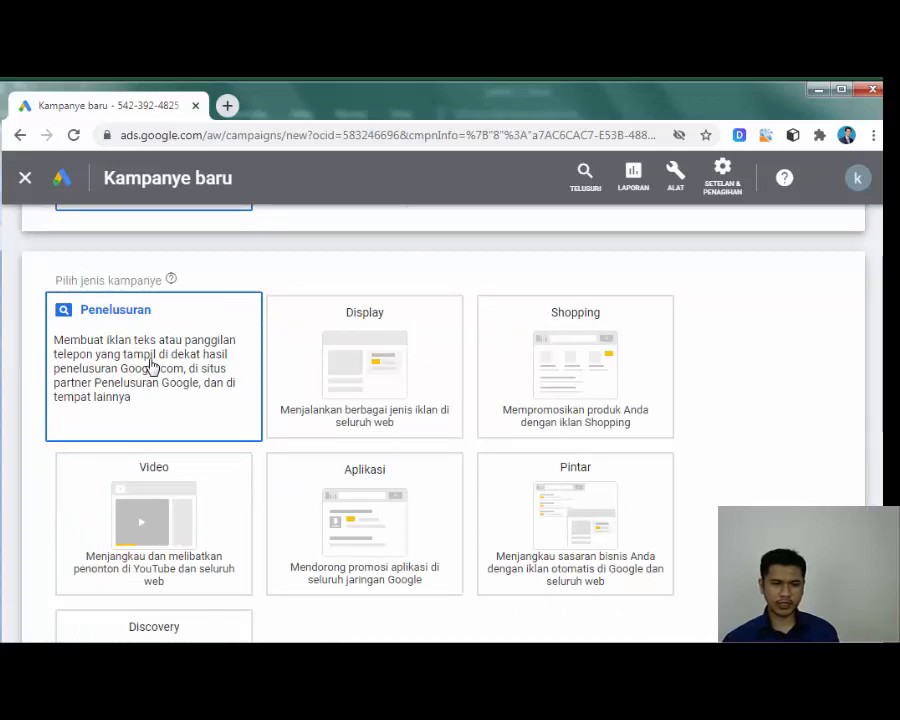
pyautogui.scroll(-3, 156, 364)
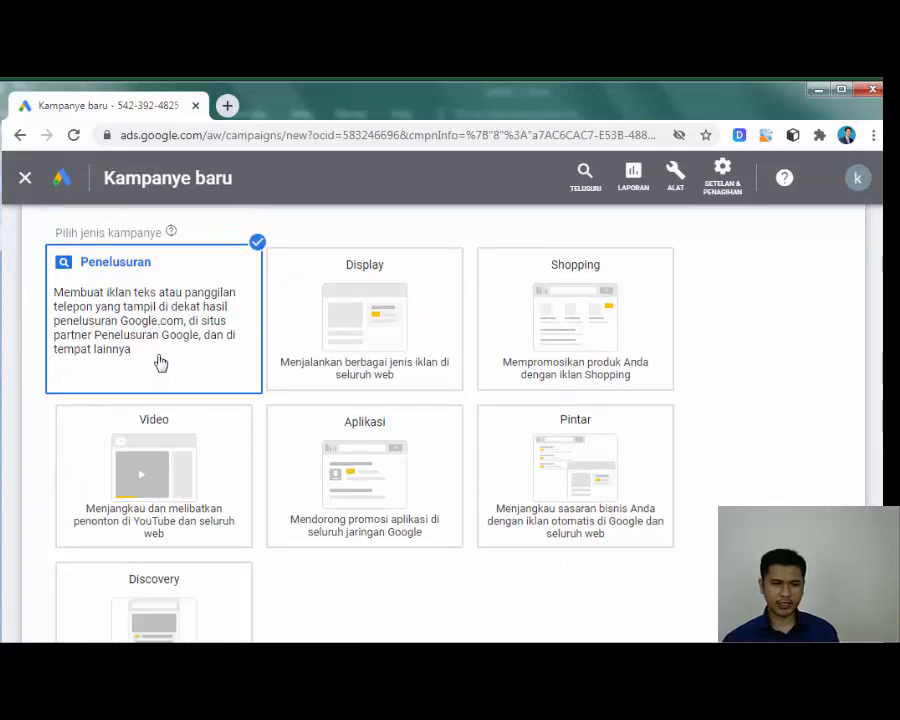
pyautogui.scroll(-2, 249, 385)
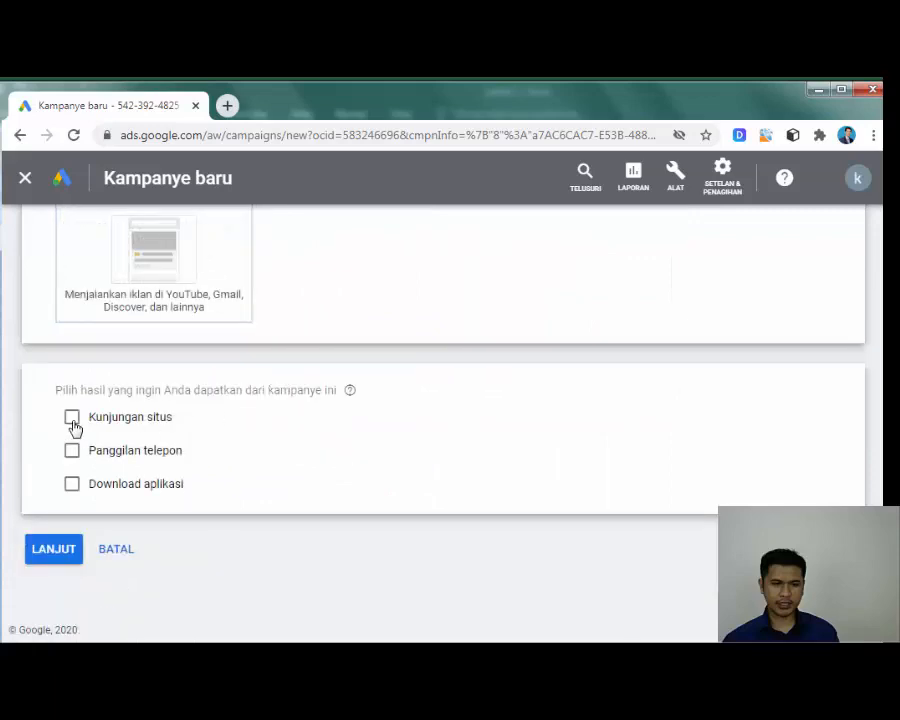
# Step: Select website visits and phone calls as results, with csbibandung.com as the business website
pyautogui.click(73, 420)
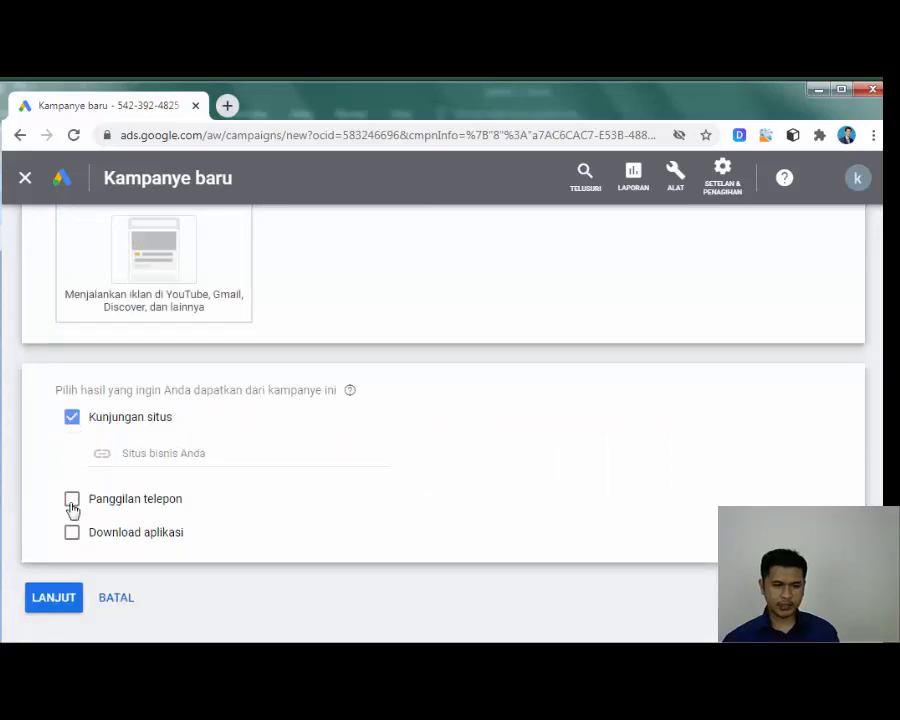
pyautogui.click(72, 500)
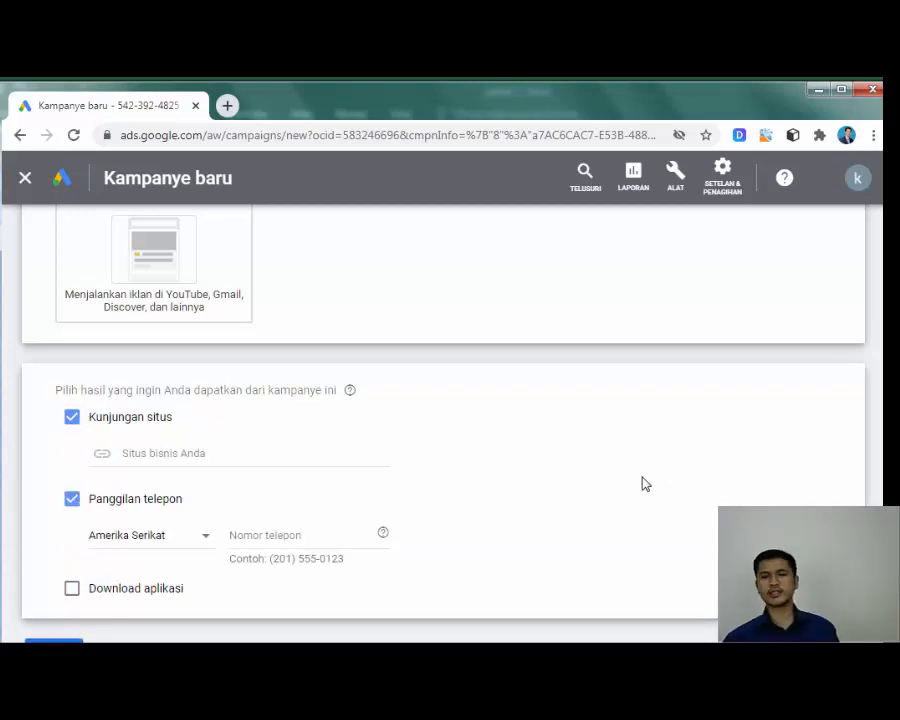
pyautogui.scroll(-2, 455, 456)
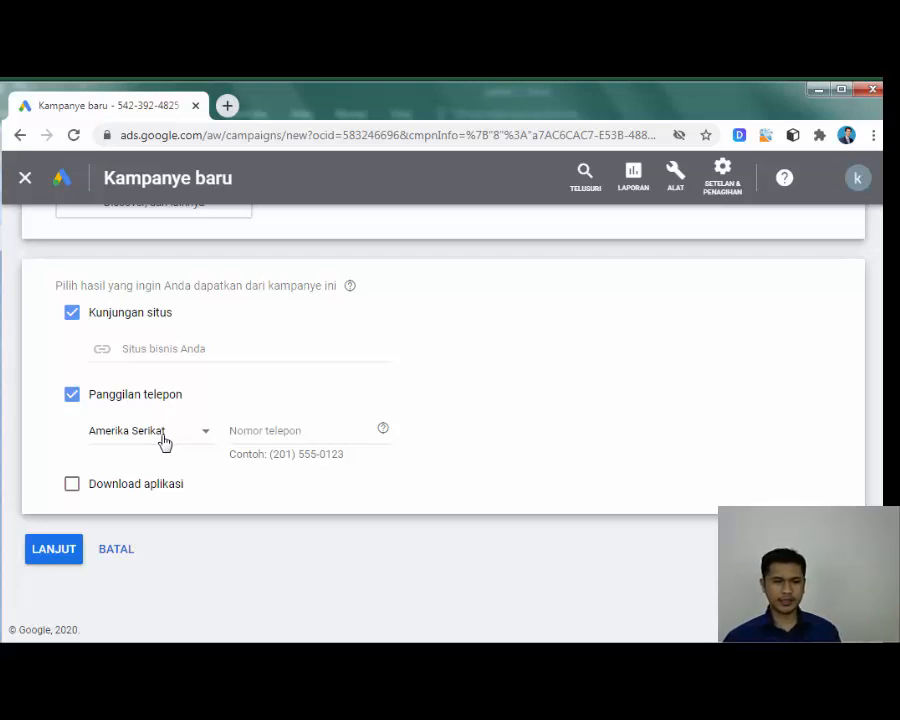
pyautogui.click(168, 349)
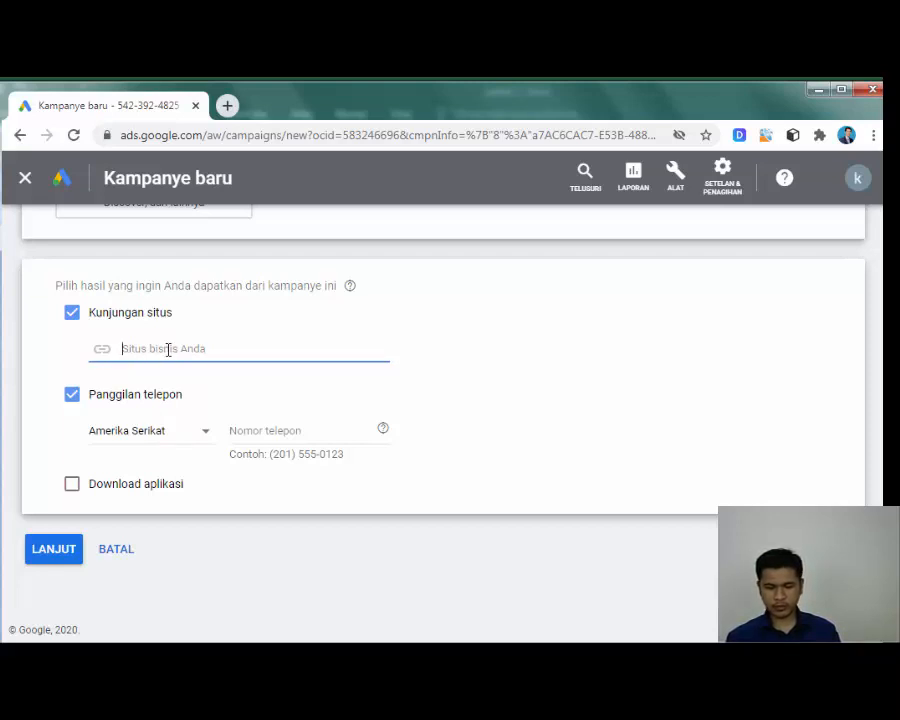
pyautogui.write('csbibandung')
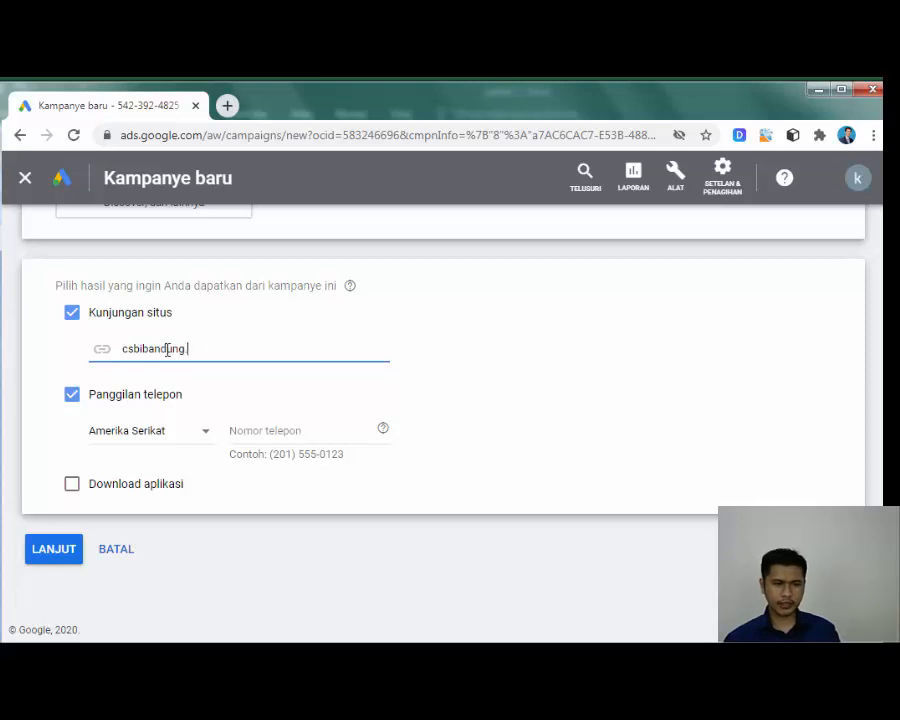
pyautogui.write('.com')
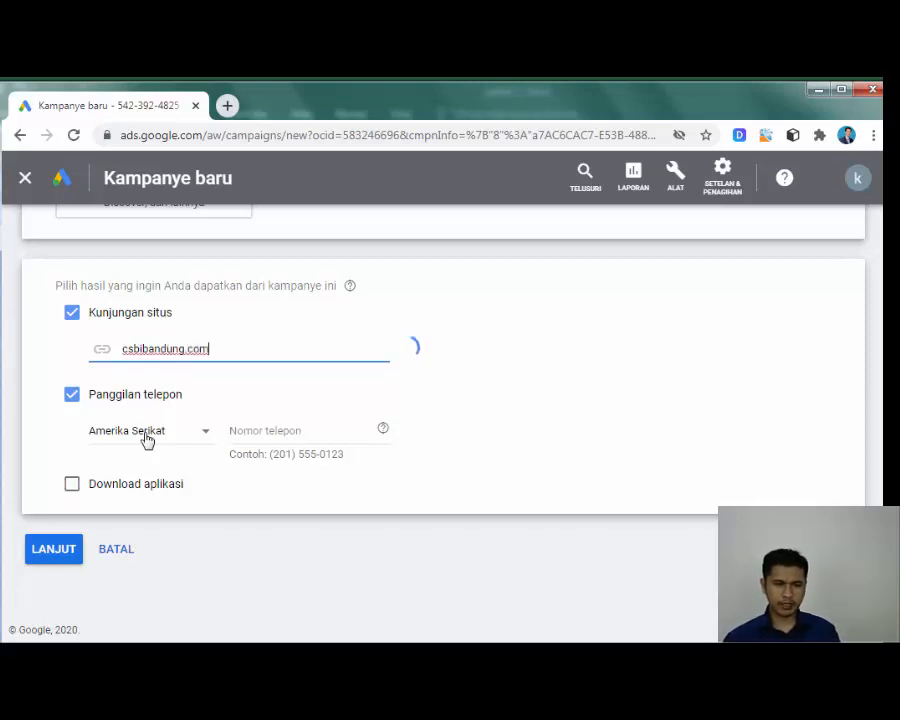
# Step: Add the business phone number with Indonesia as its country, then continue to campaign settings
pyautogui.click(146, 432)
pyautogui.scroll(-2, 146, 440)
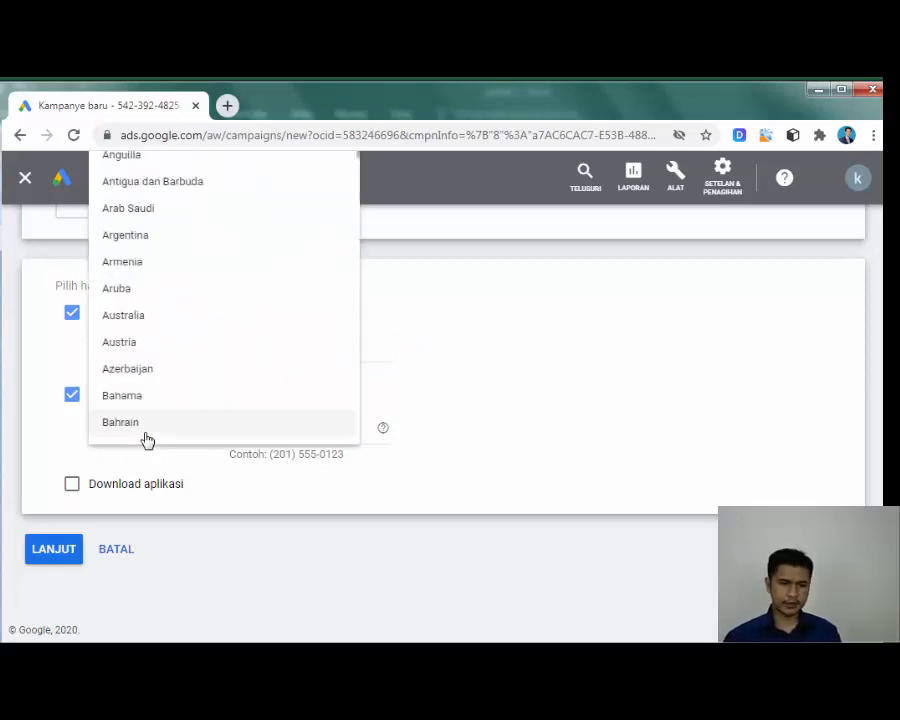
pyautogui.scroll(-20, 146, 440)
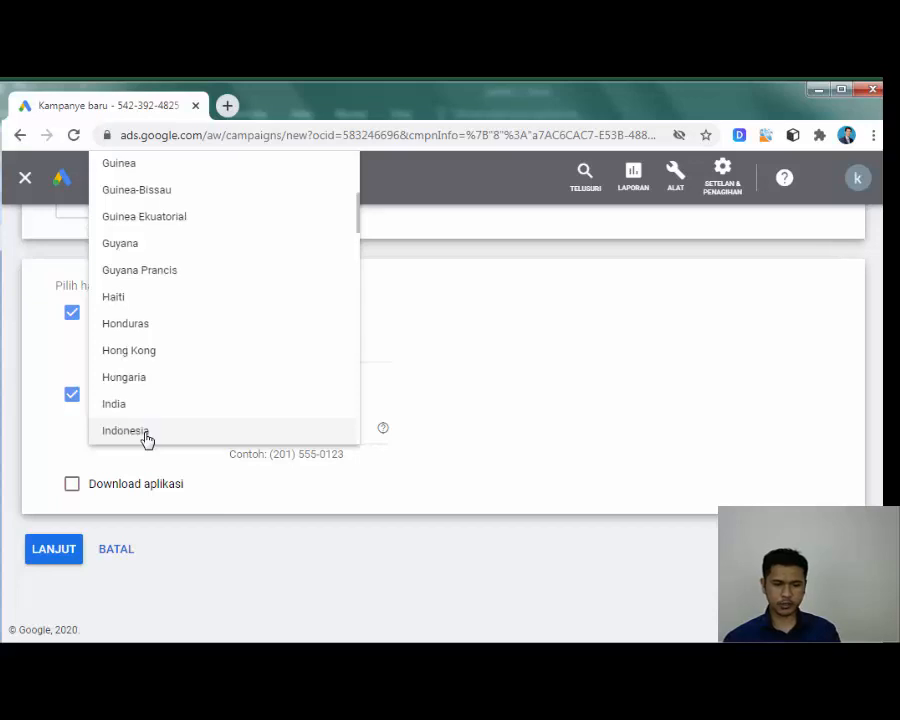
pyautogui.click(146, 436)
pyautogui.click(239, 432)
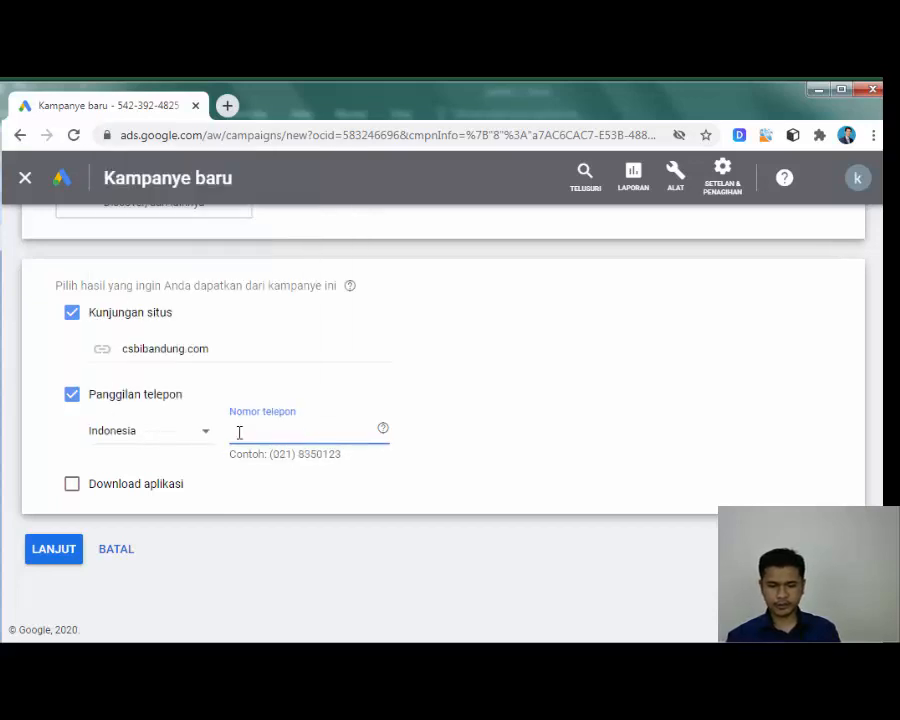
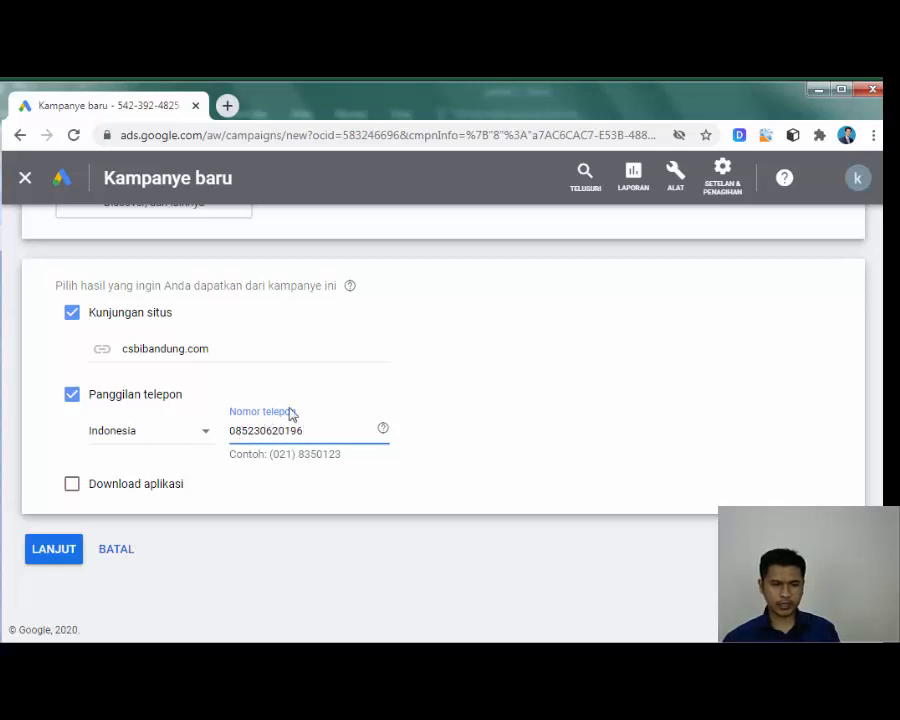
pyautogui.click(47, 557)
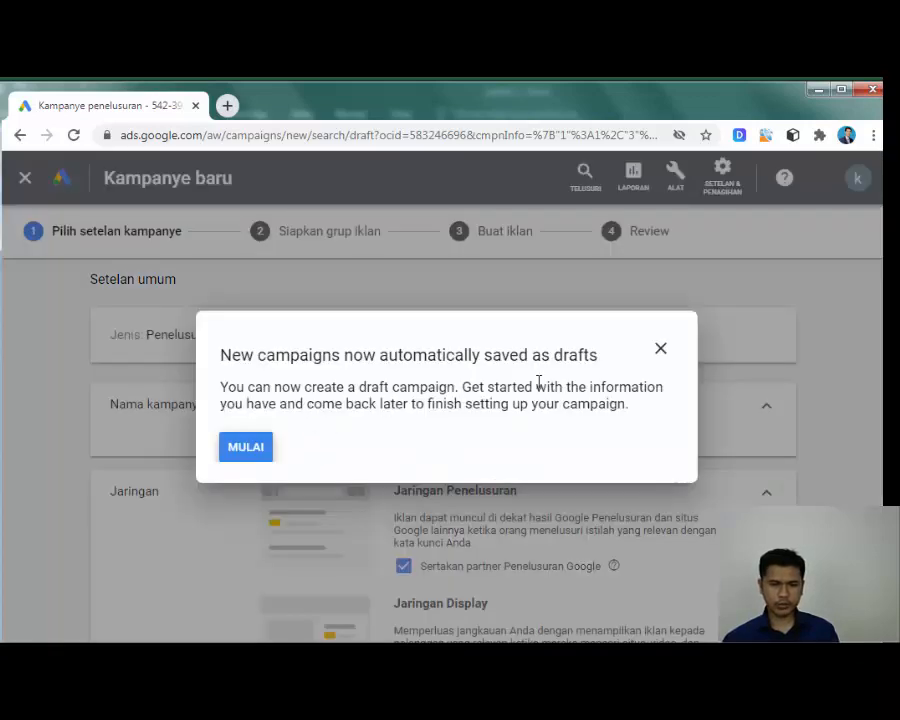
# Step: Leave the guided setup and rename the campaign from Search-1 to 'Iklan Paket C Bandung Raya'
pyautogui.click(661, 350)
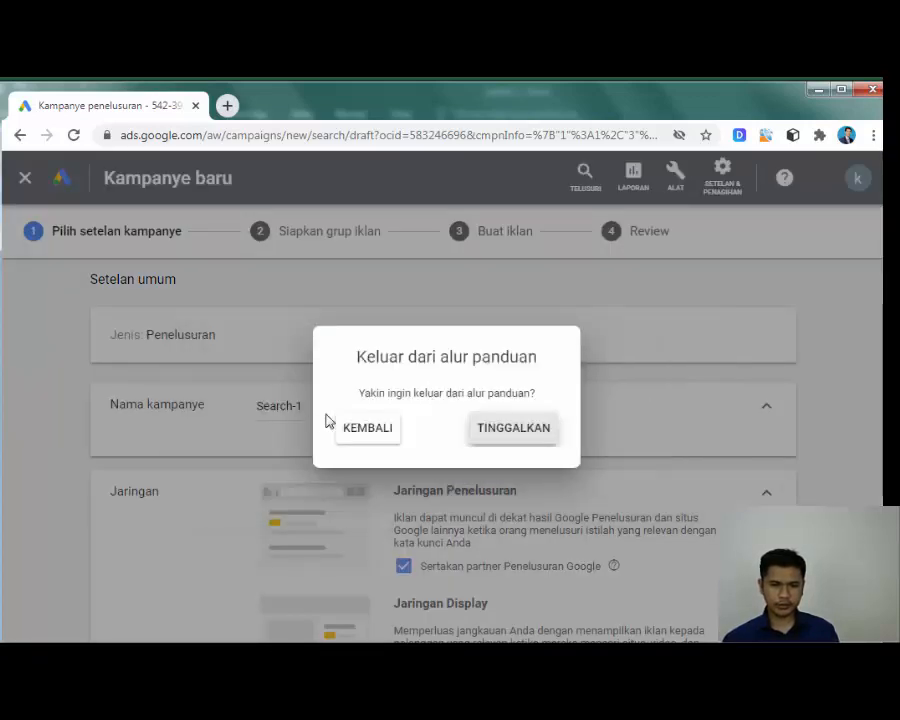
pyautogui.click(500, 438)
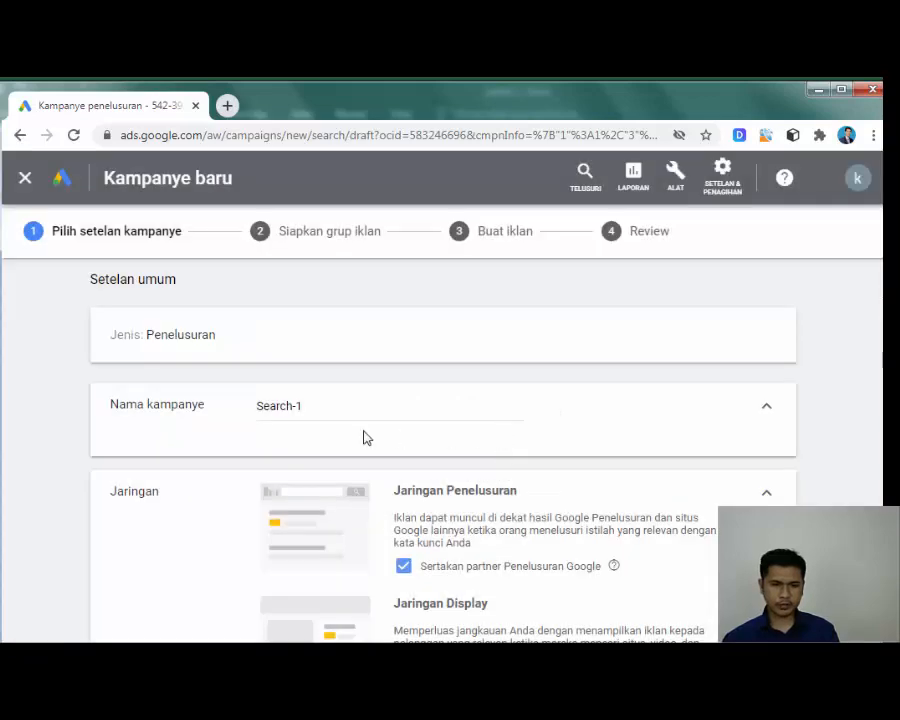
pyautogui.click(312, 405)
pyautogui.moveTo(327, 405); pyautogui.dragTo(224, 414)
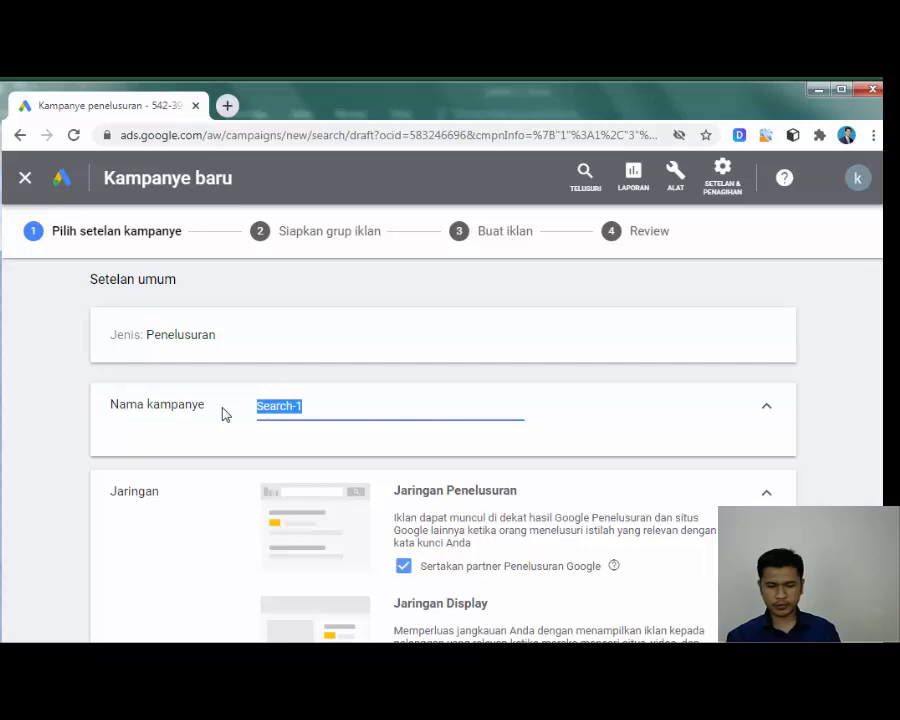
pyautogui.press('BackSpace')
pyautogui.write('Iklan ')
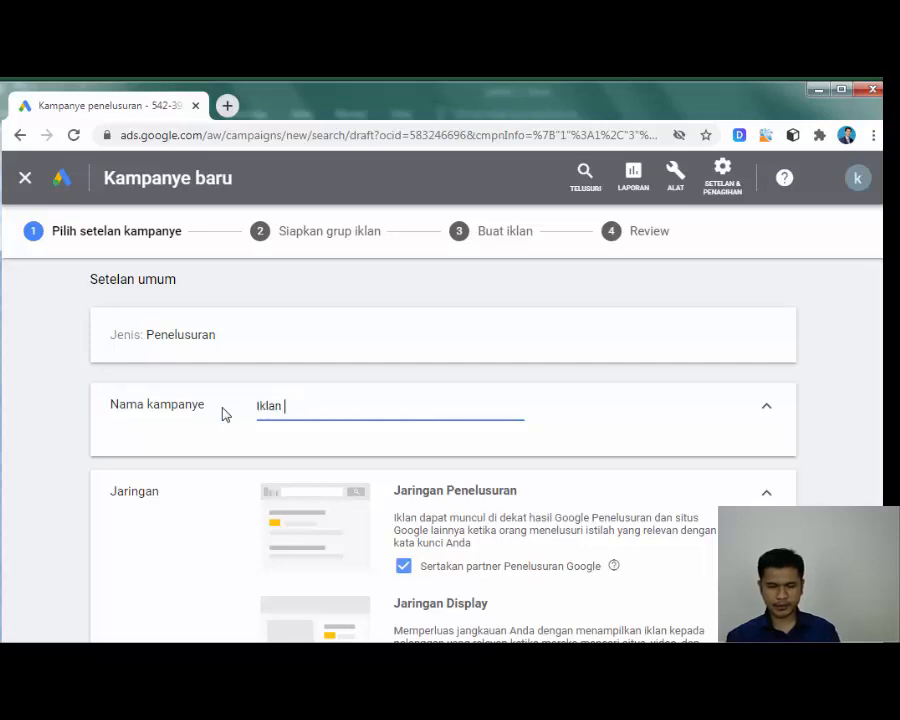
pyautogui.write('Paket C')
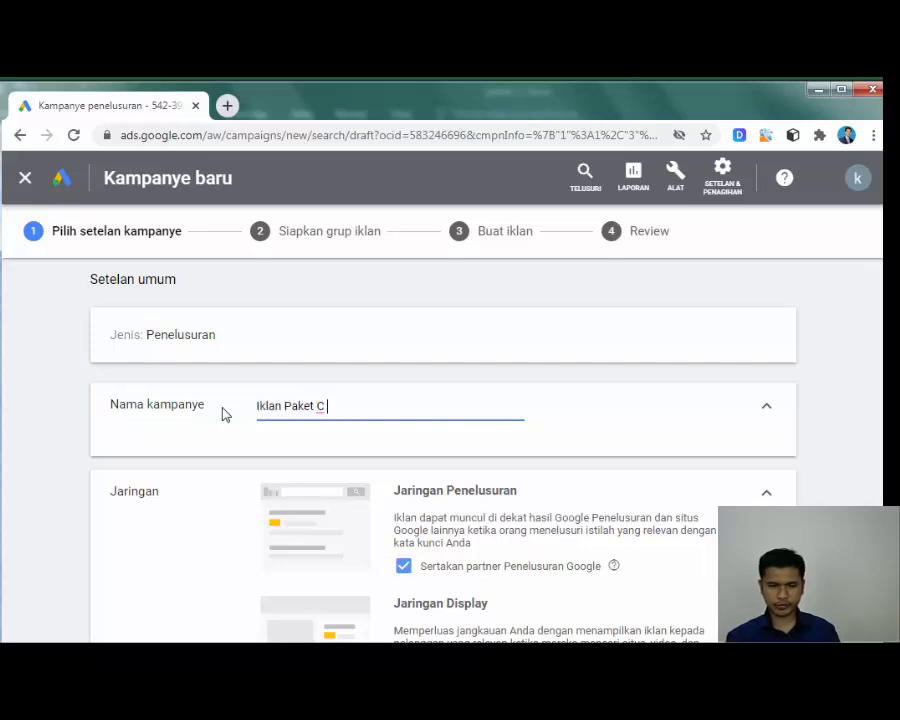
pyautogui.write(' Bancunf')
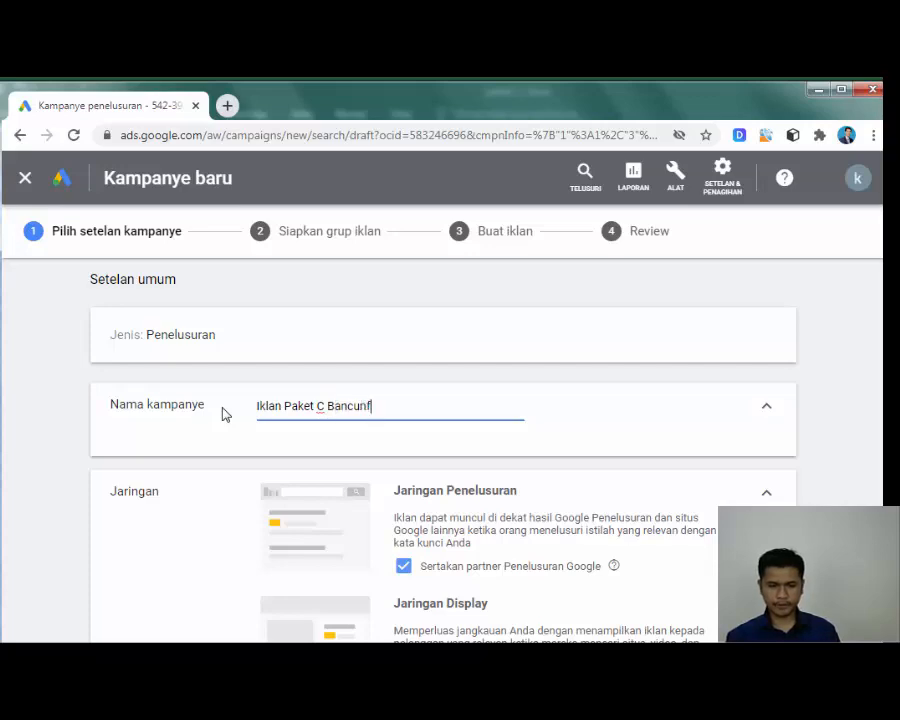
pyautogui.press('BackSpace')
pyautogui.press('BackSpace')
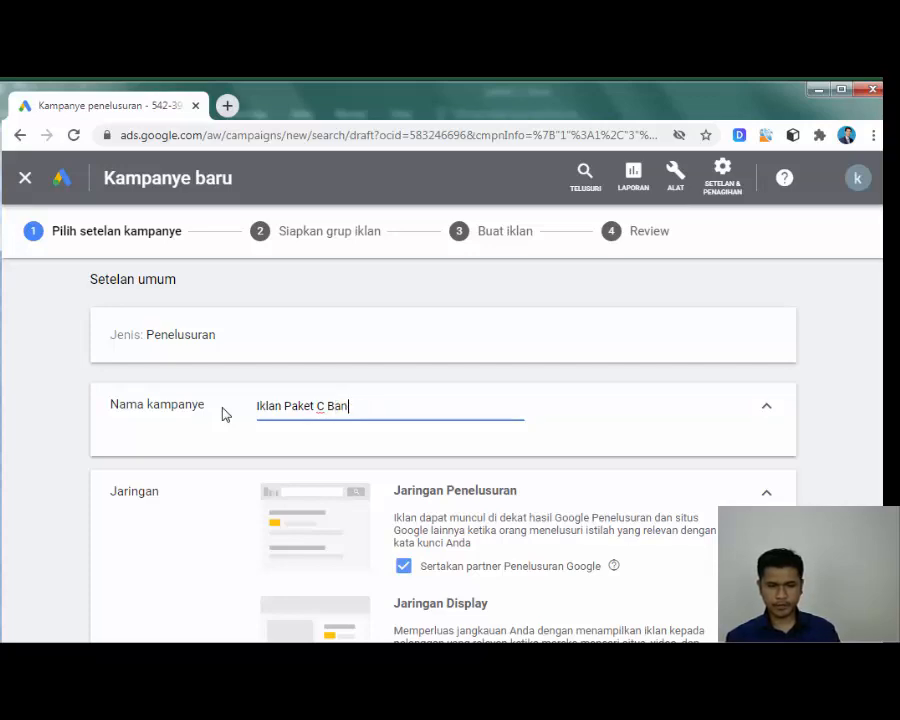
pyautogui.write('dung')
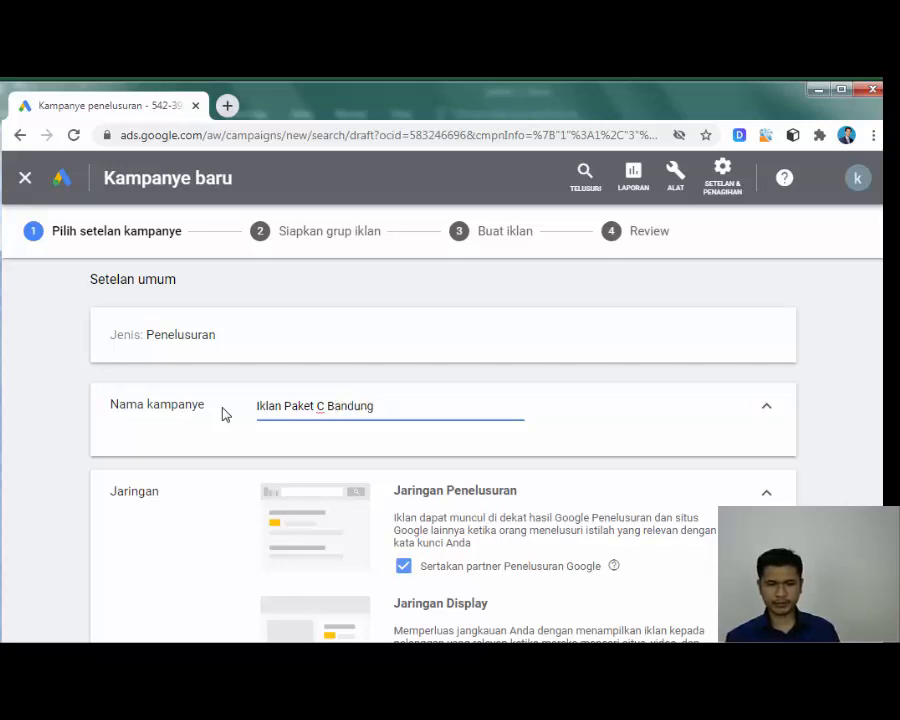
pyautogui.write(' Raya')
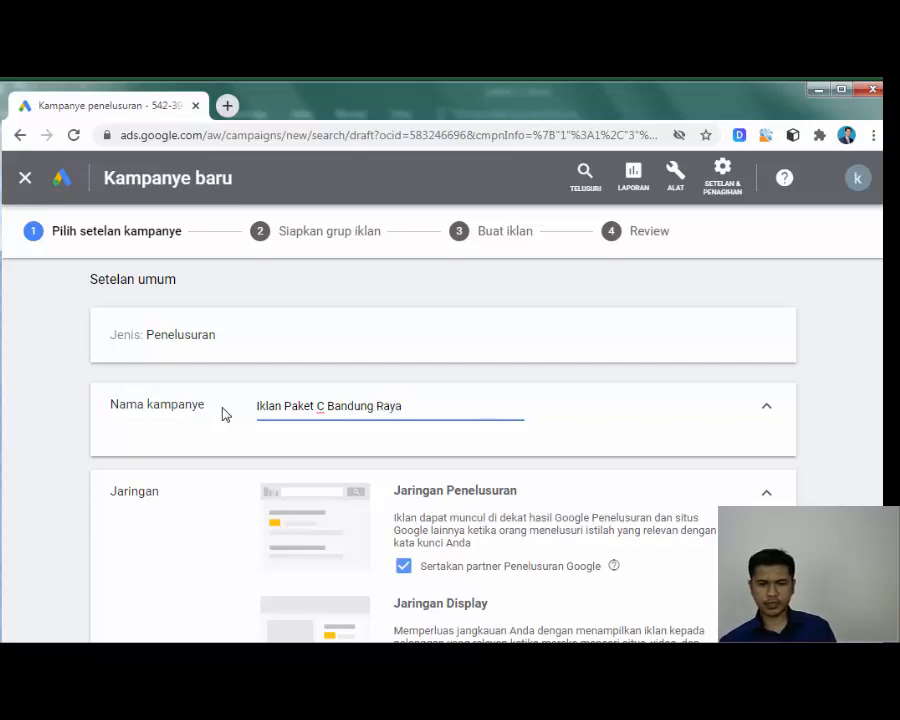
pyautogui.click(842, 344)
pyautogui.scroll(-1, 836, 347)
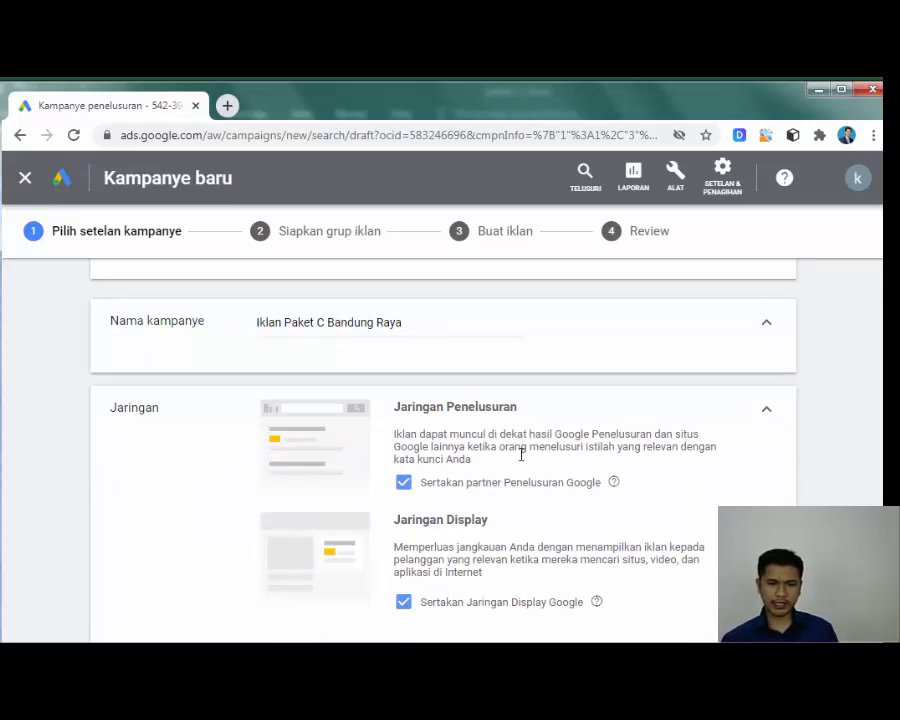
pyautogui.scroll(-1, 320, 430)
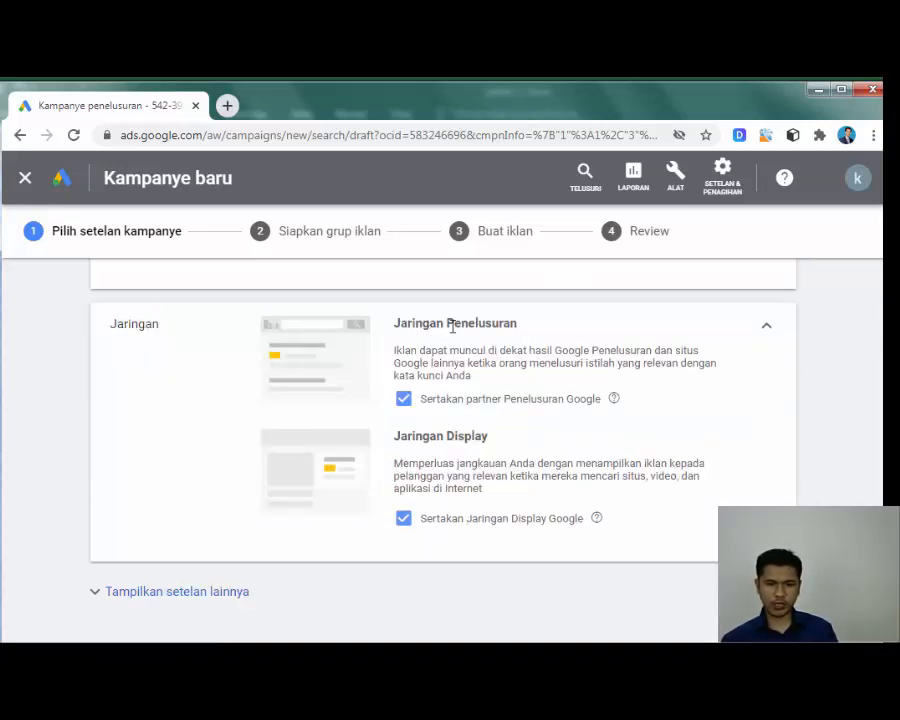
# Step: Uncheck the Google Display Network, keeping only the Search Network with search partners
pyautogui.click(403, 522)
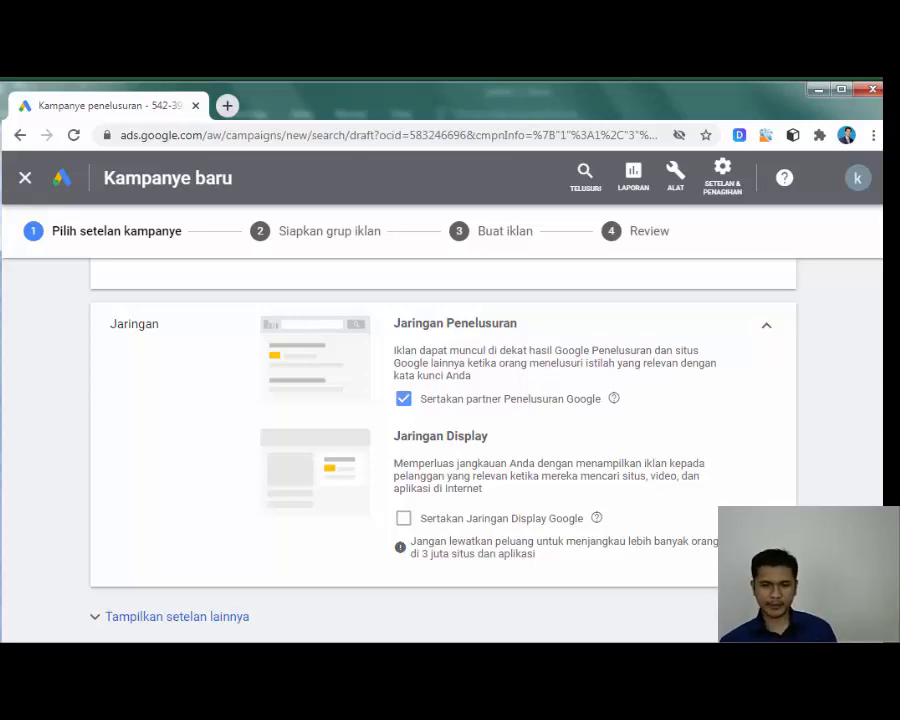
pyautogui.scroll(-3, 836, 325)
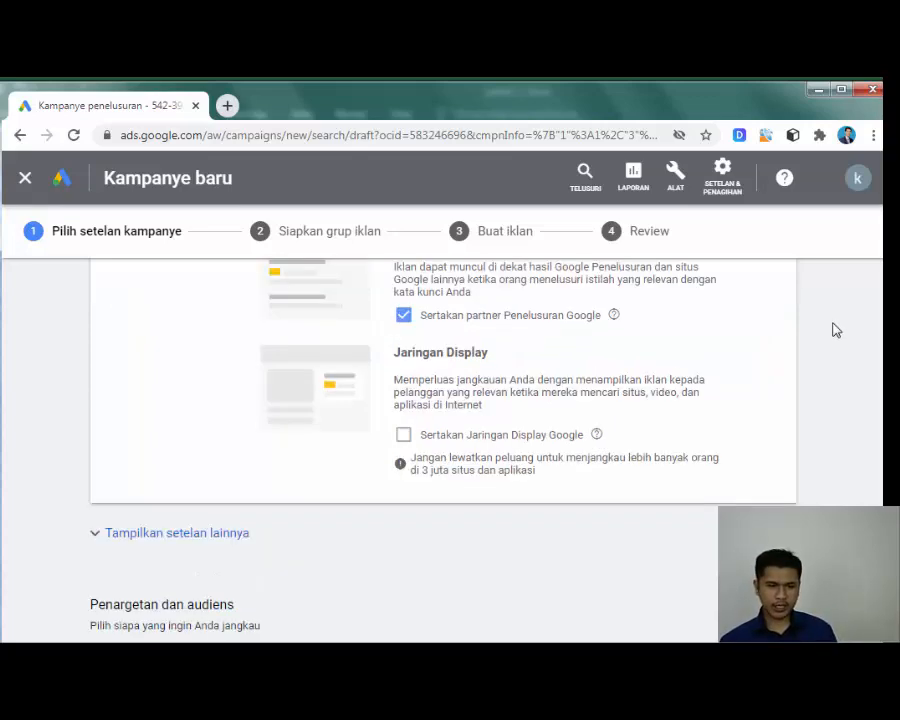
# Step: Set the campaign start date to 1 Nov 2020 and the end date to 6 Nov 2020
pyautogui.click(101, 459)
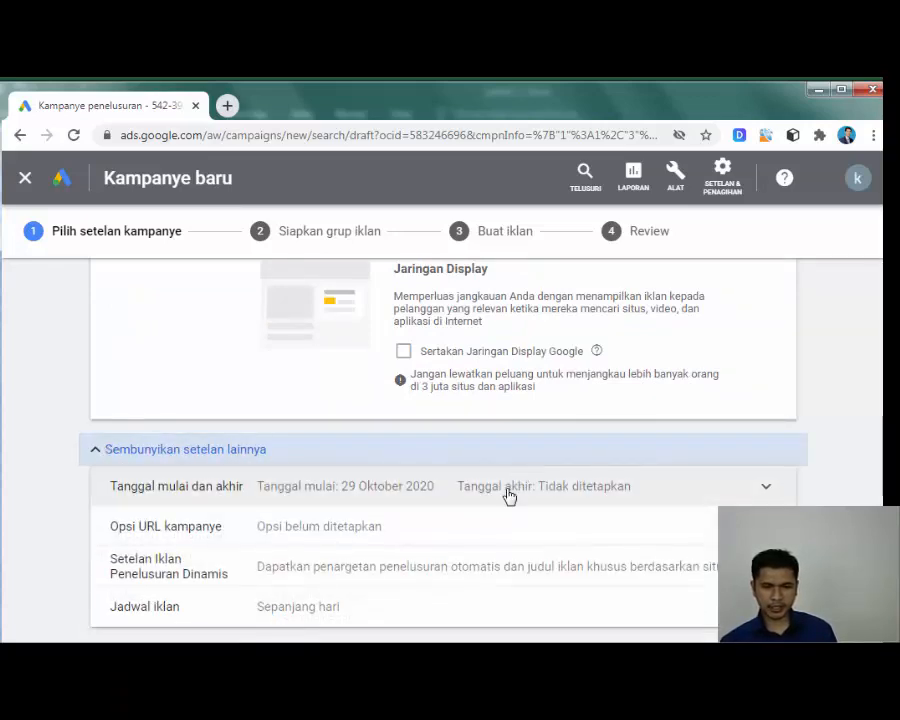
pyautogui.click(456, 493)
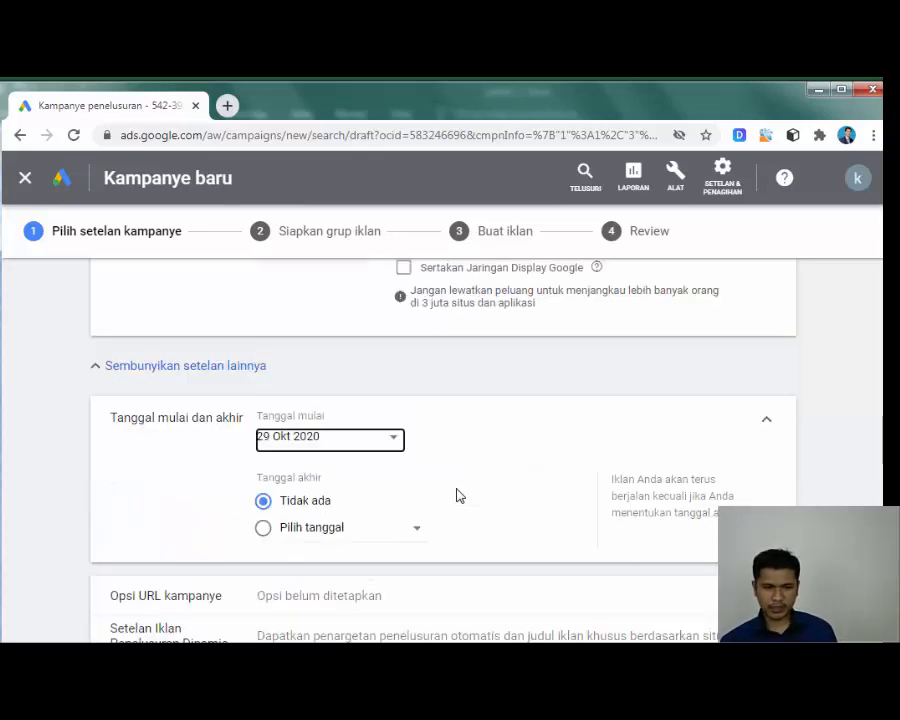
pyautogui.click(363, 444)
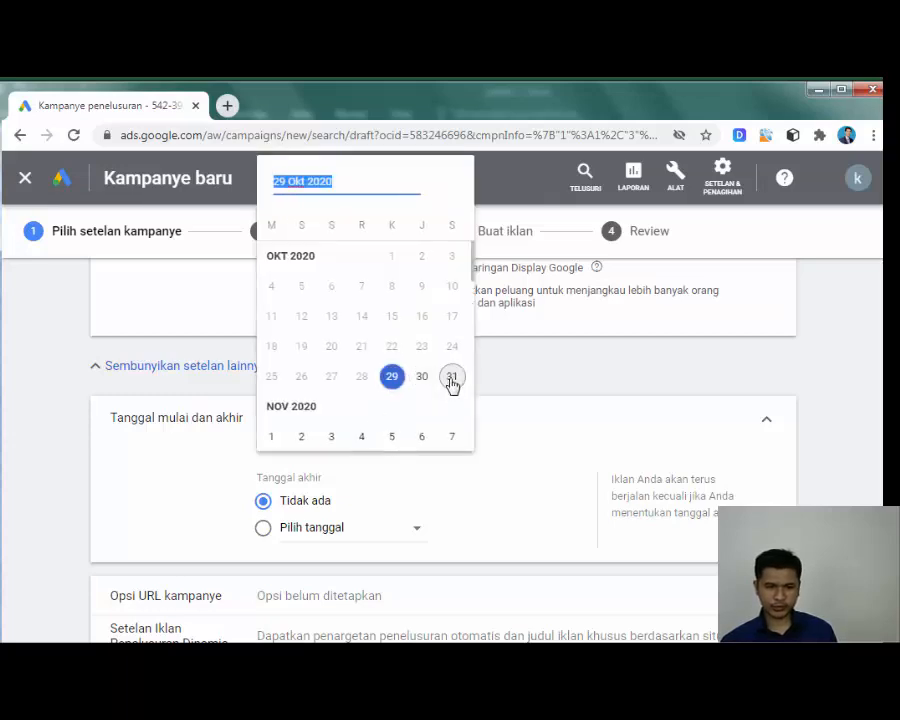
pyautogui.click(271, 436)
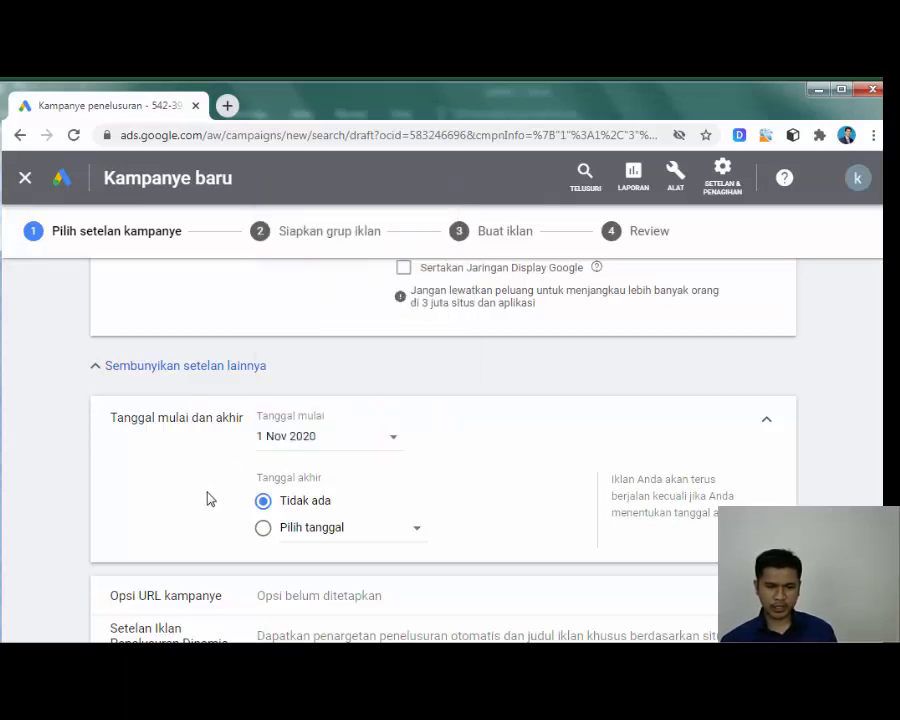
pyautogui.click(304, 531)
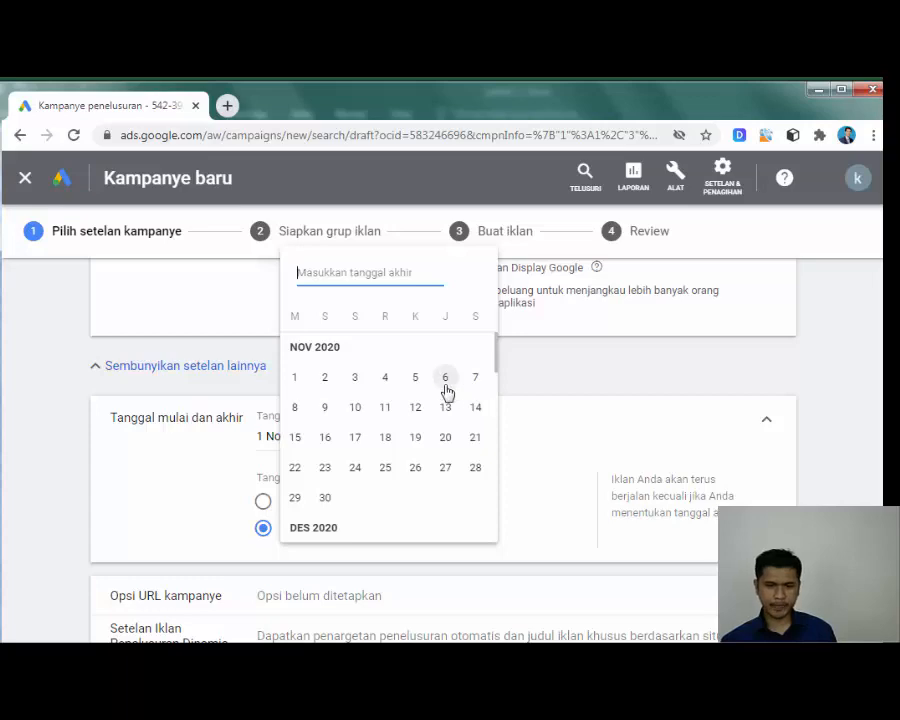
pyautogui.click(444, 382)
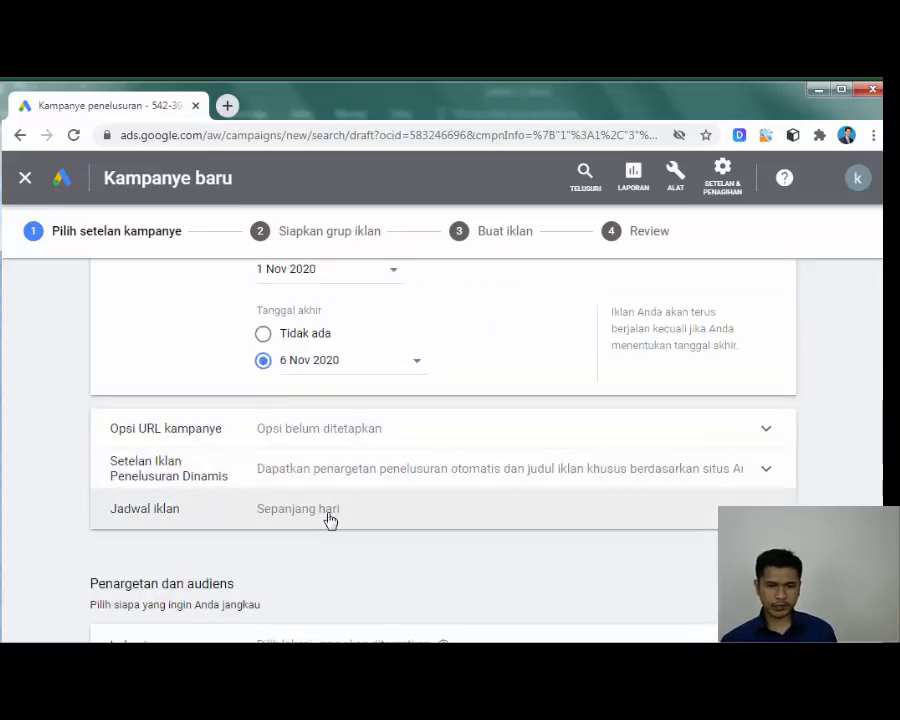
# Step: Switch to targeting specific locations and add Bandung city as a target
pyautogui.scroll(-2, 514, 507)
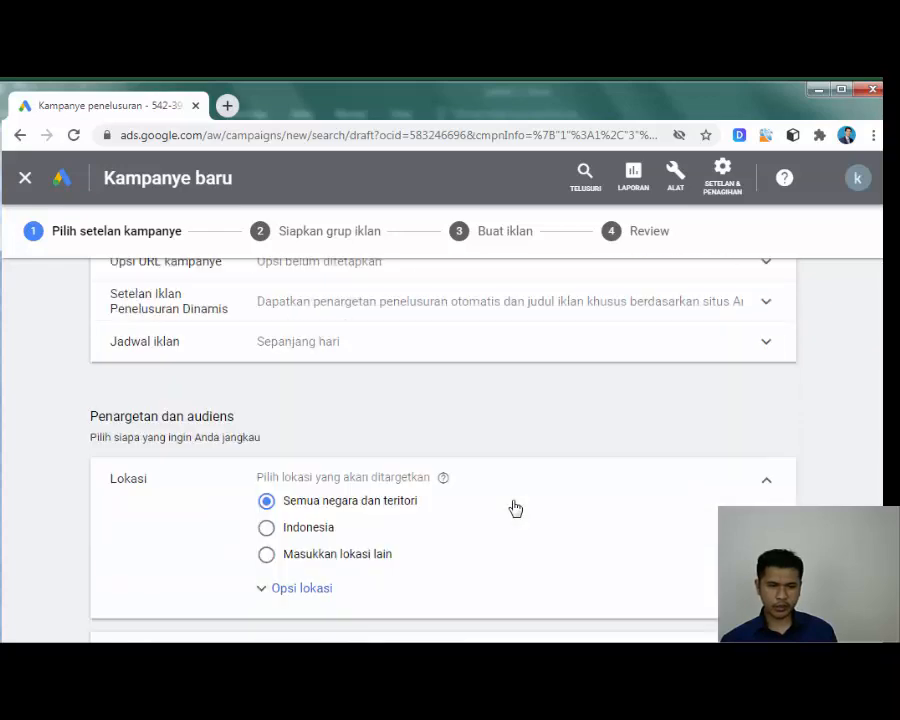
pyautogui.scroll(-1, 514, 505)
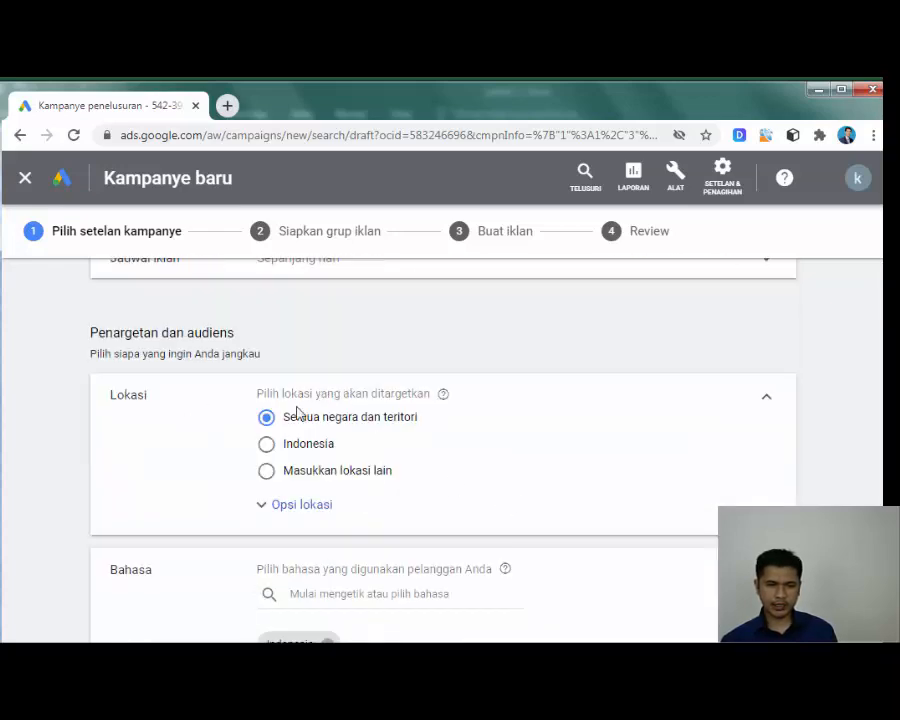
pyautogui.click(266, 472)
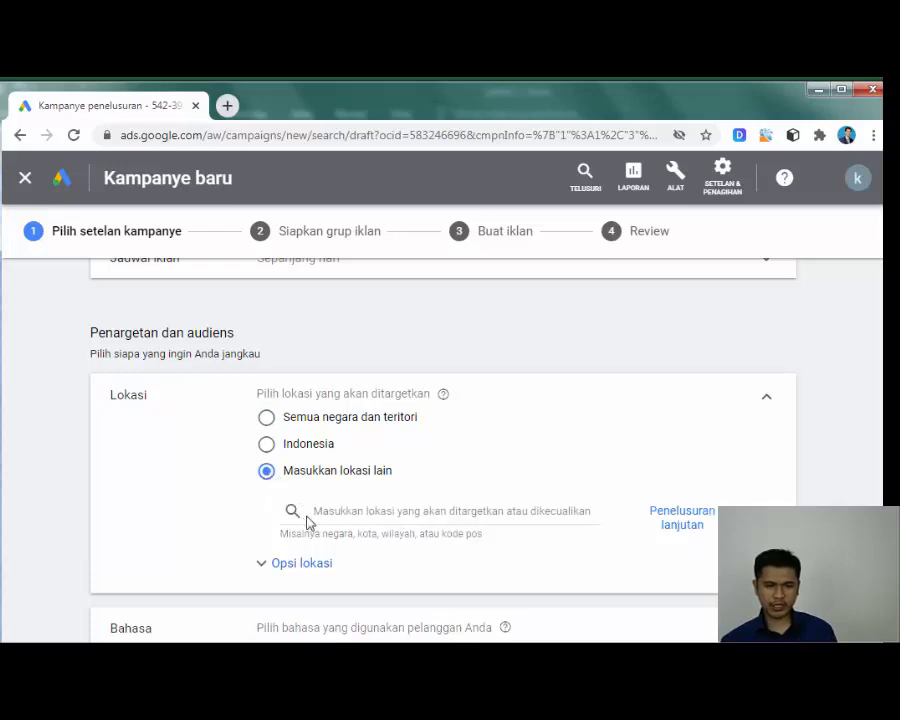
pyautogui.click(260, 568)
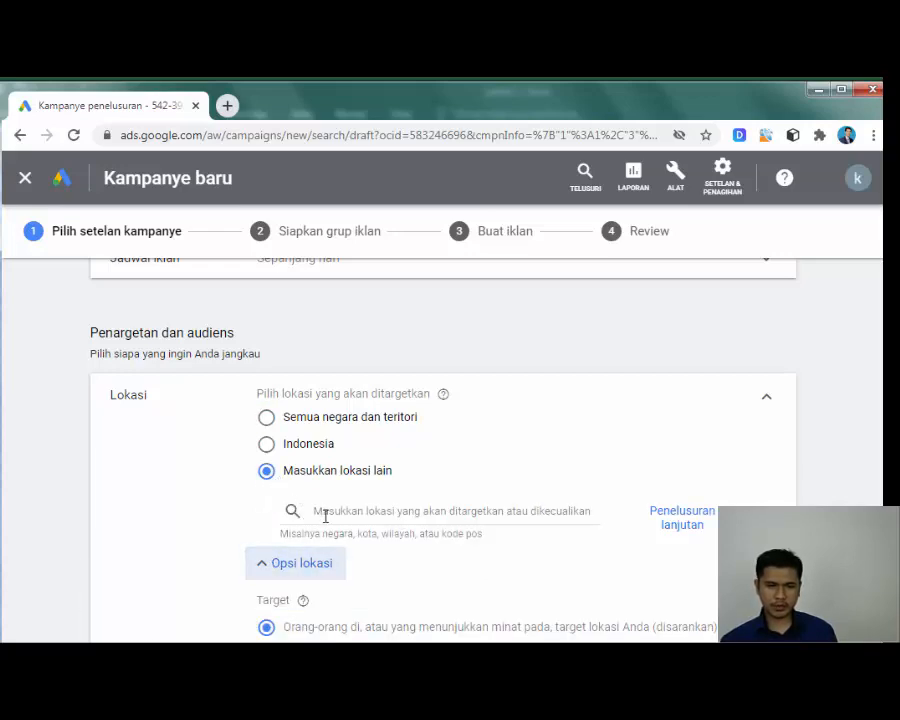
pyautogui.scroll(-1, 324, 505)
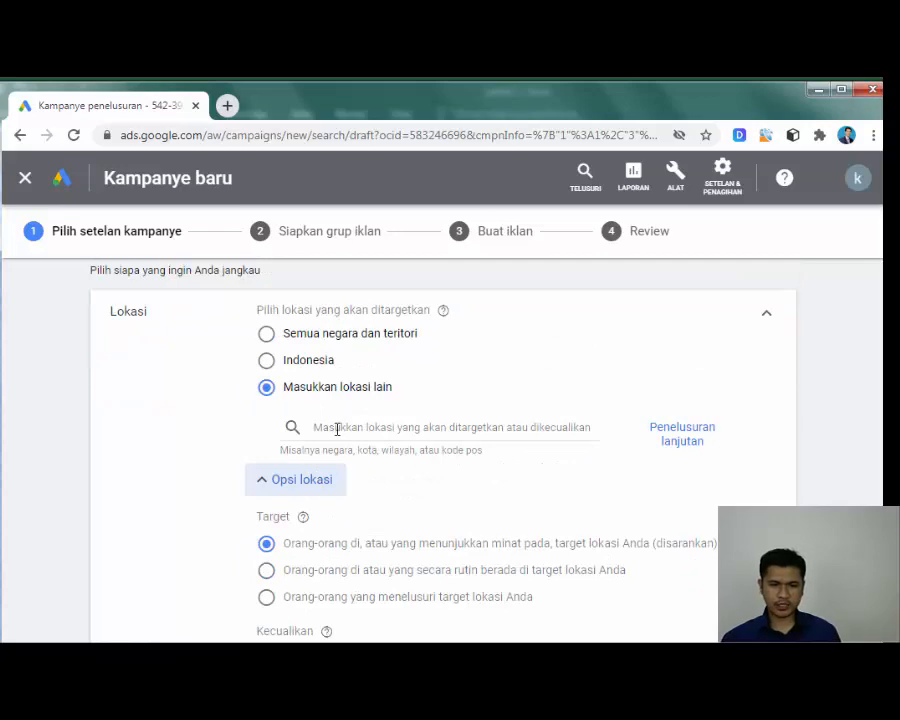
pyautogui.click(349, 425)
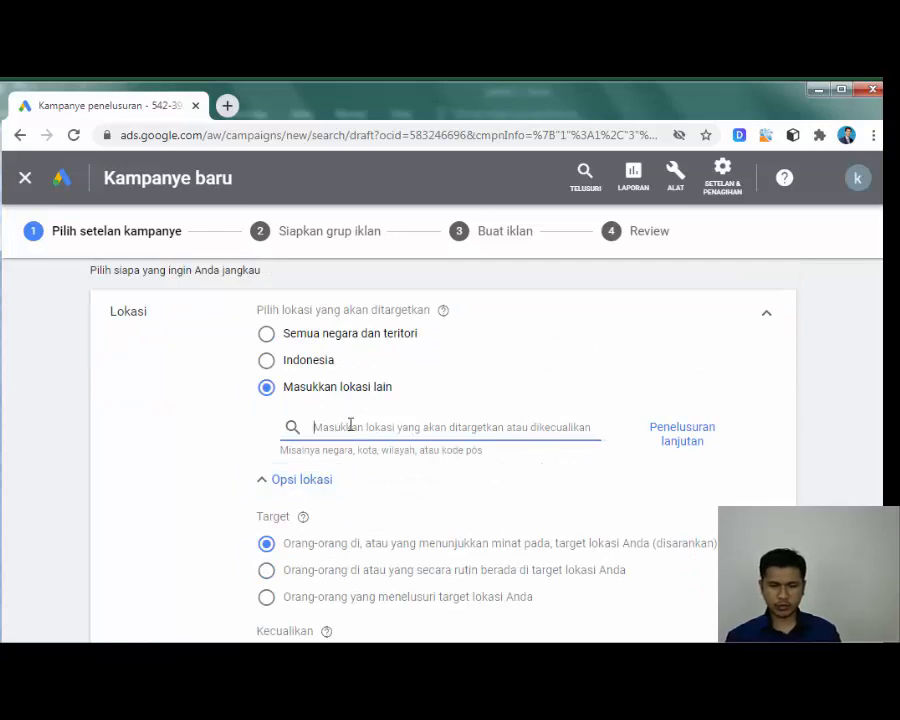
pyautogui.write('Bnadung')
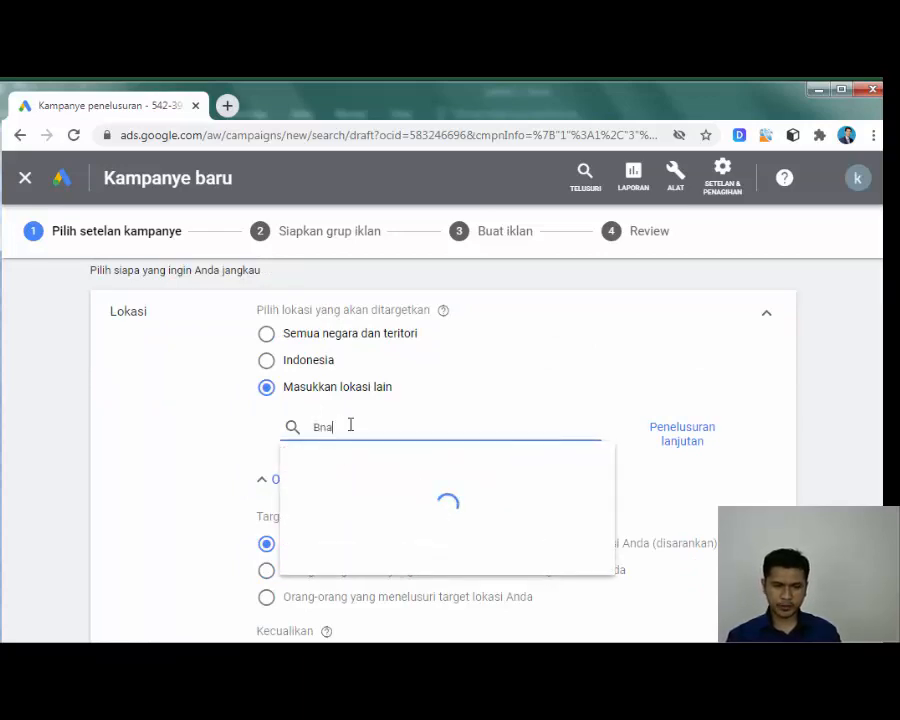
pyautogui.press('BackSpace')
pyautogui.press('BackSpace')
pyautogui.press('BackSpace')
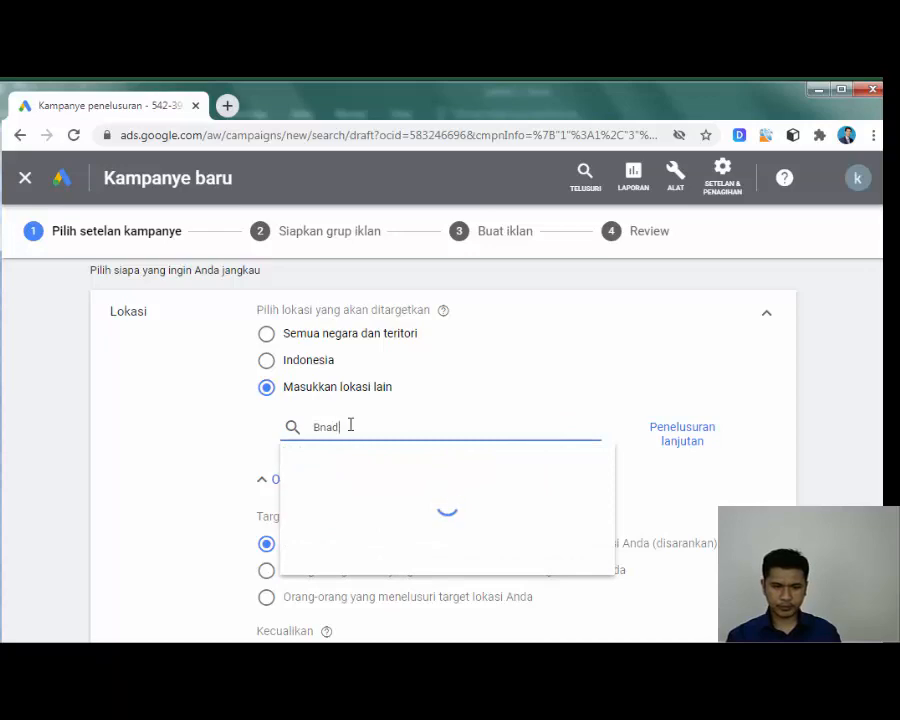
pyautogui.press('BackSpace')
pyautogui.press('BackSpace')
pyautogui.press('BackSpace')
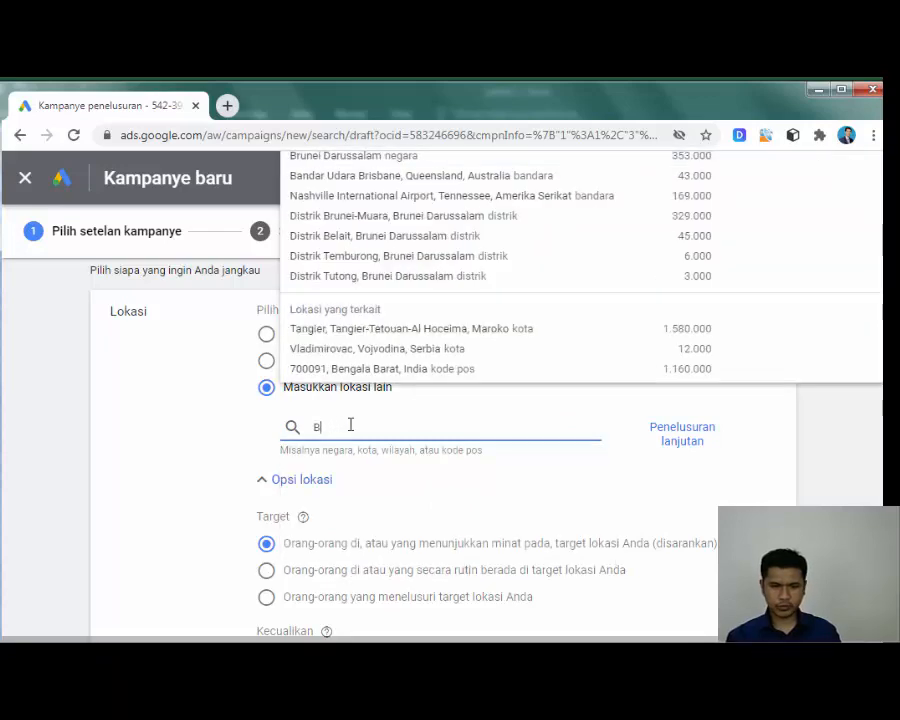
pyautogui.write('andung')
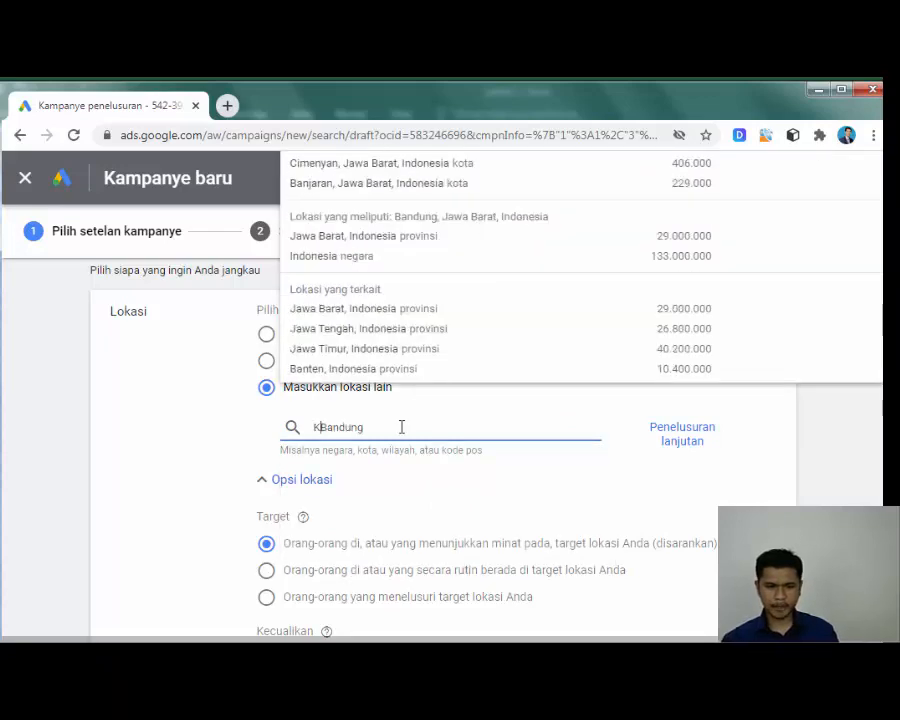
pyautogui.write('Kota')
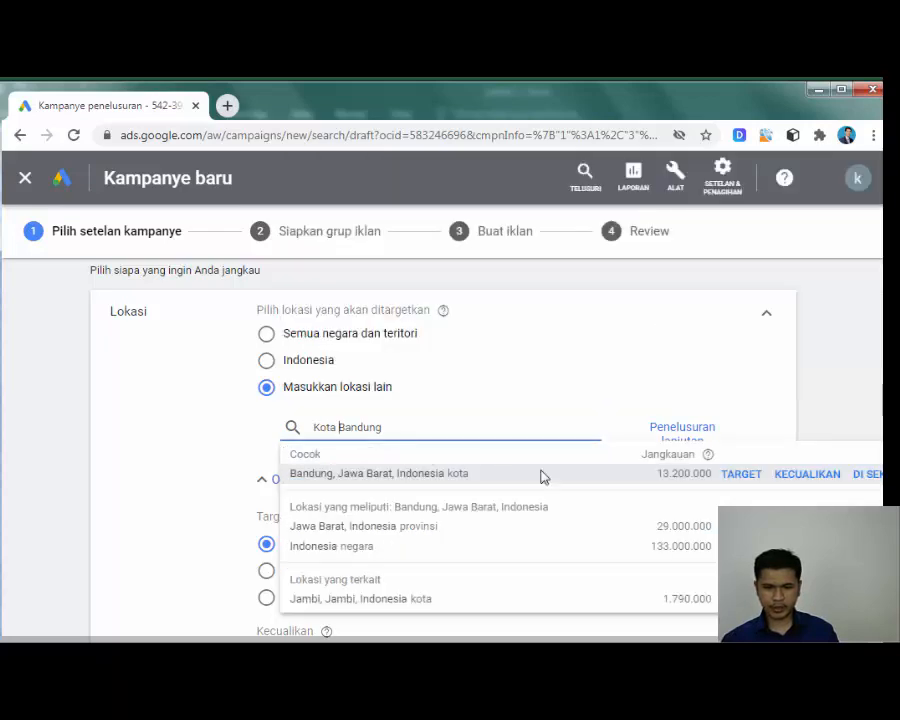
pyautogui.click(741, 474)
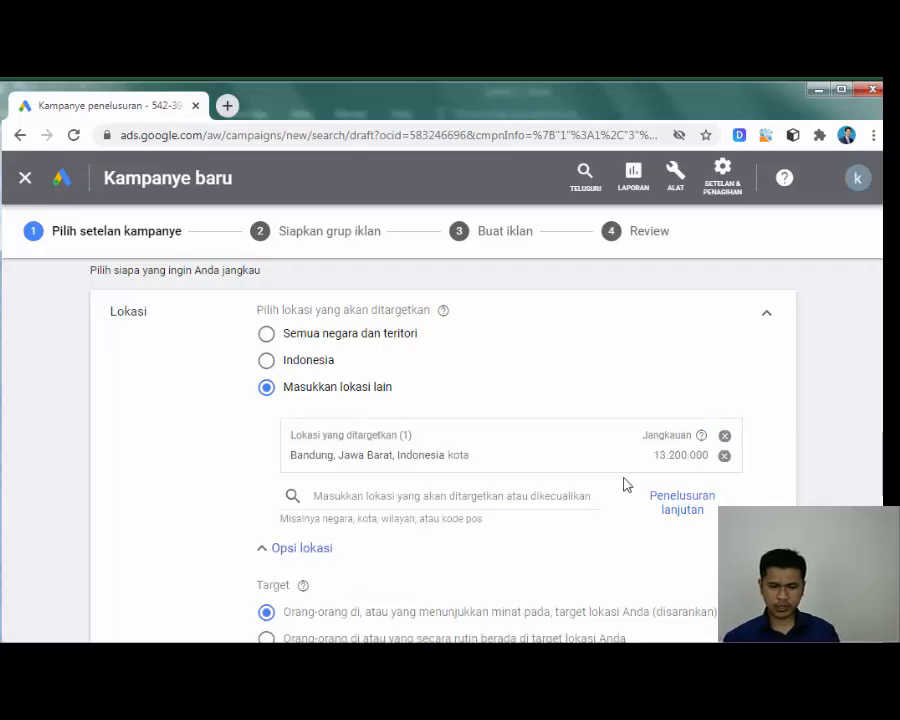
# Step: Add Cimahi and Lembang as further targeted locations
pyautogui.click(376, 498)
pyautogui.write('C')
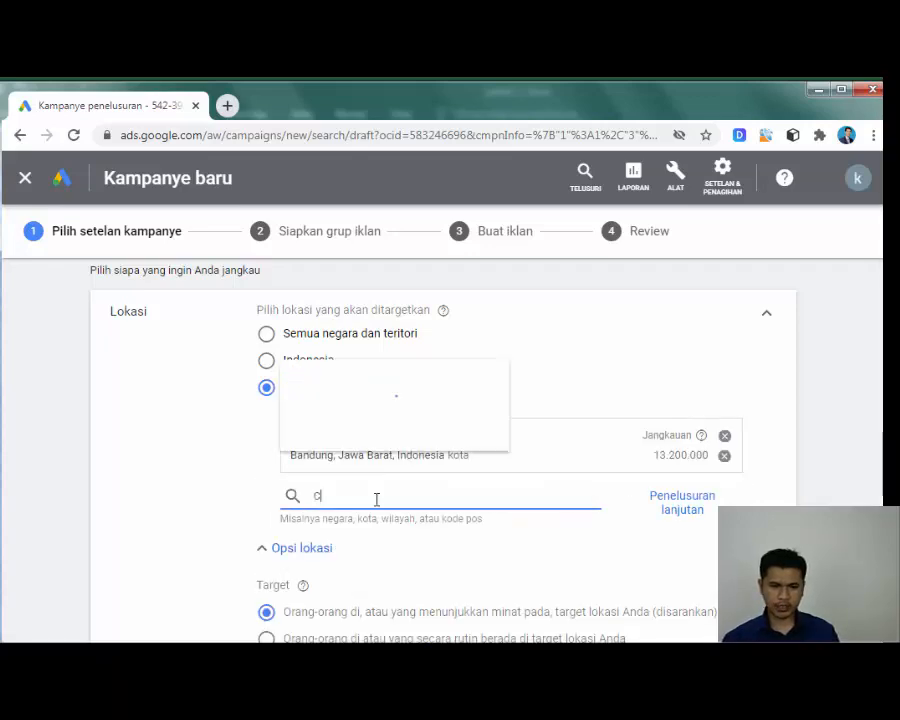
pyautogui.write('imahi')
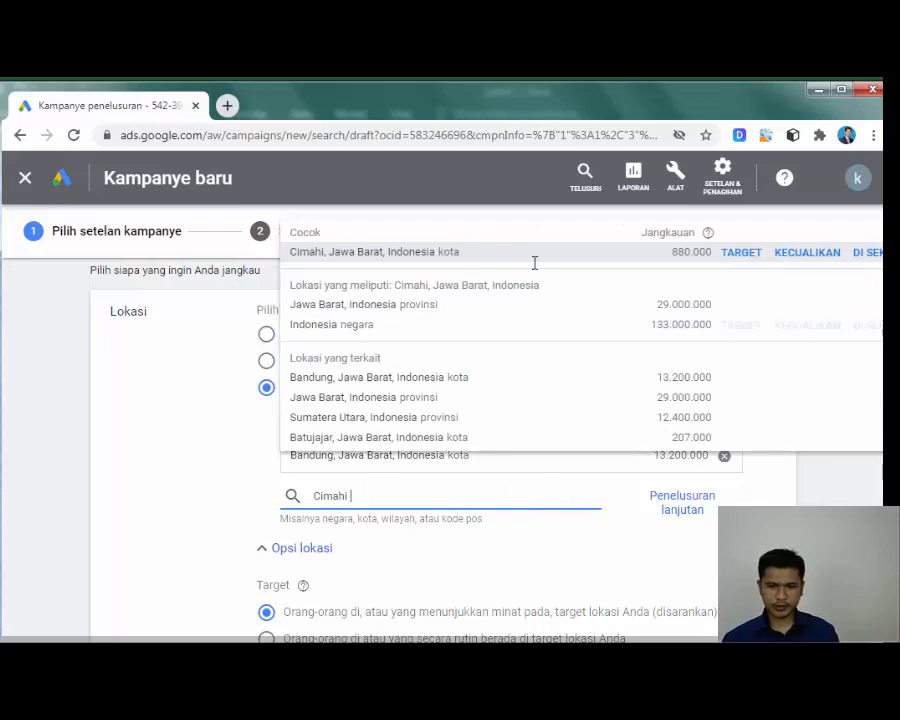
pyautogui.click(746, 255)
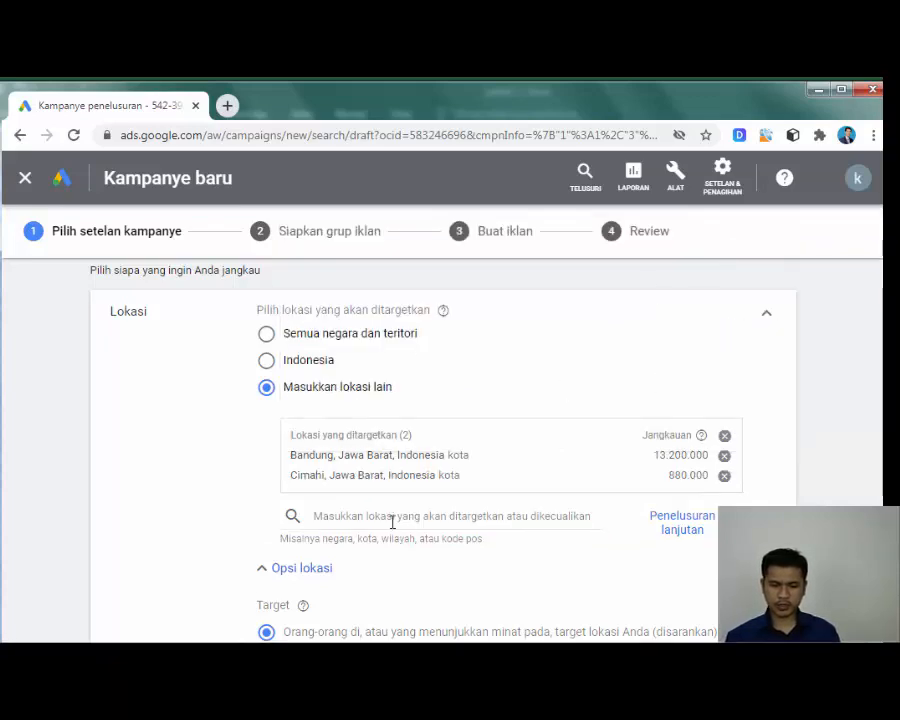
pyautogui.click(392, 518)
pyautogui.write('Lembang')
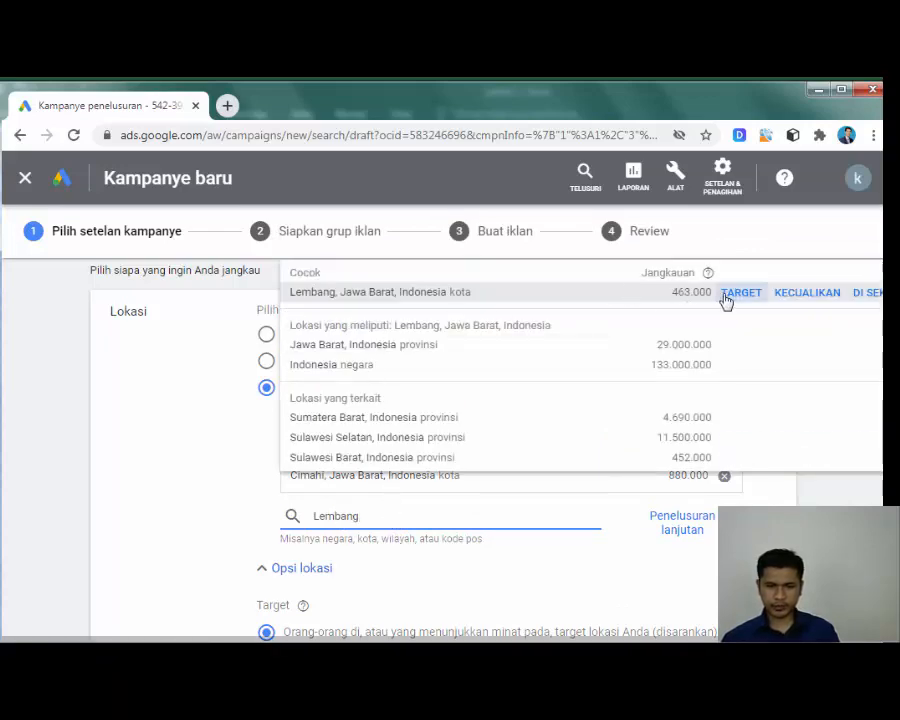
pyautogui.click(725, 295)
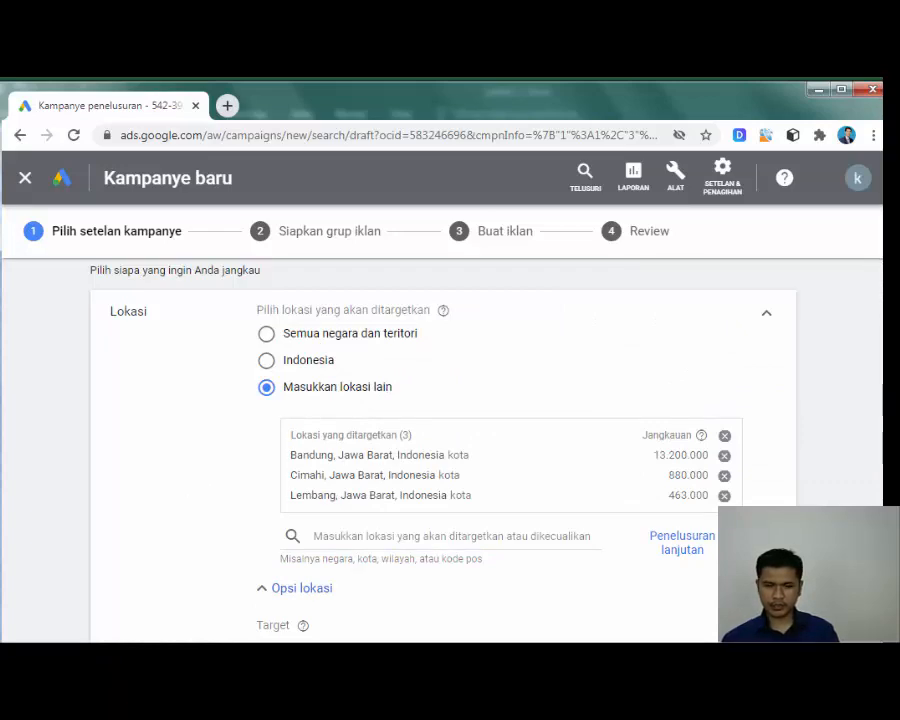
pyautogui.scroll(-2, 876, 416)
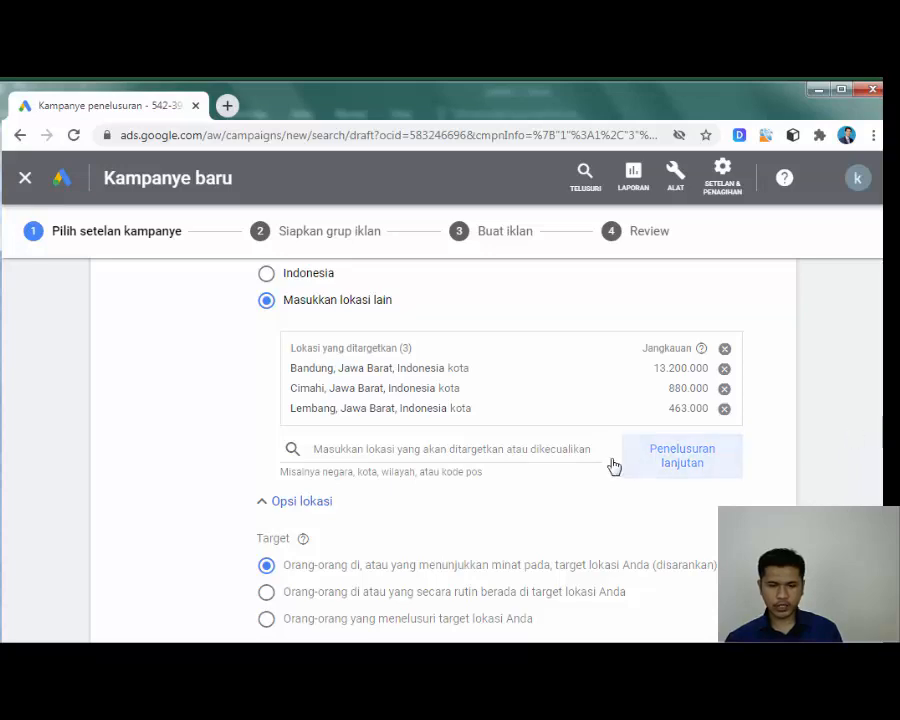
pyautogui.scroll(-2, 712, 440)
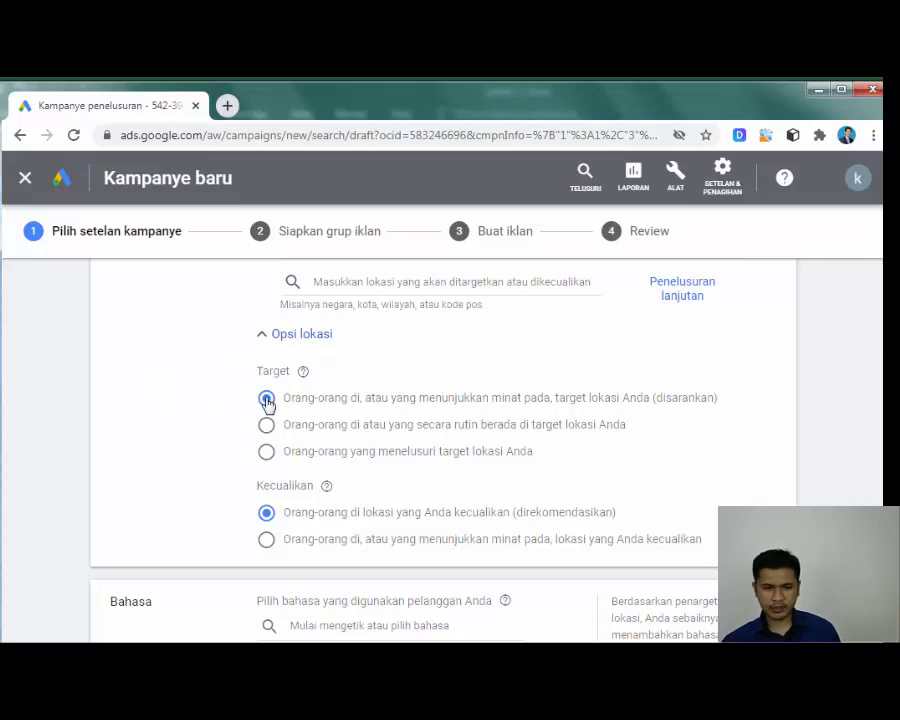
pyautogui.scroll(-1, 689, 455)
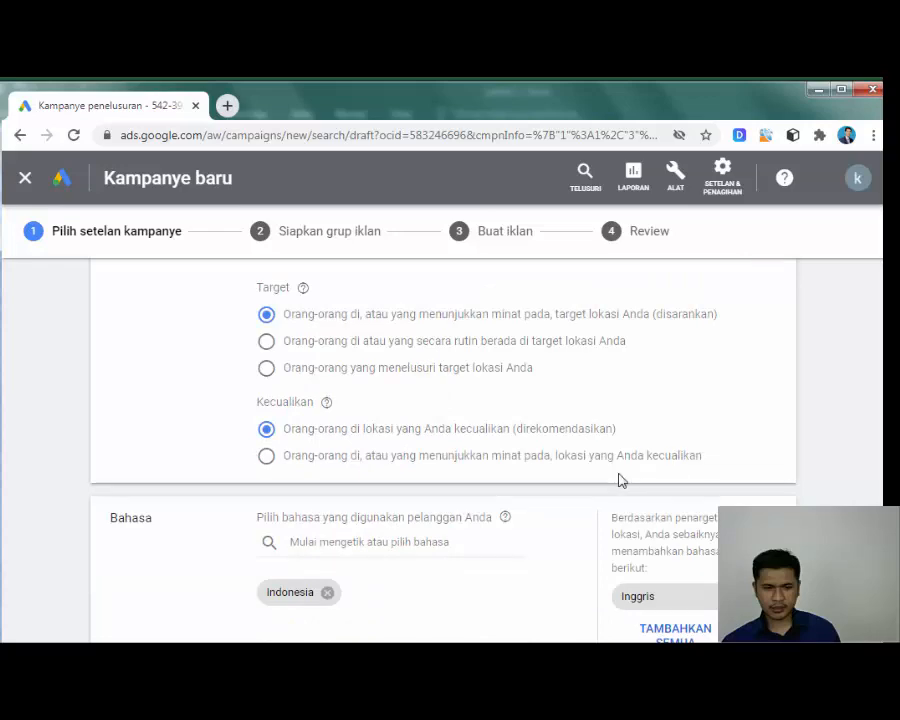
pyautogui.scroll(-5, 619, 478)
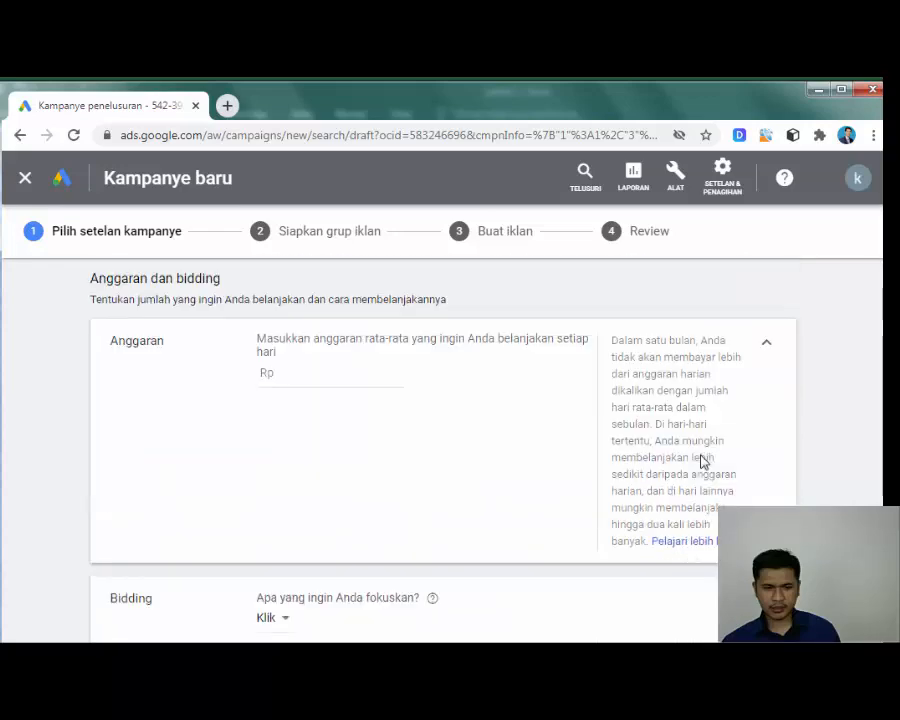
# Step: Set a Rp 30.000 average daily budget and keep bidding focused on Klik
pyautogui.click(303, 374)
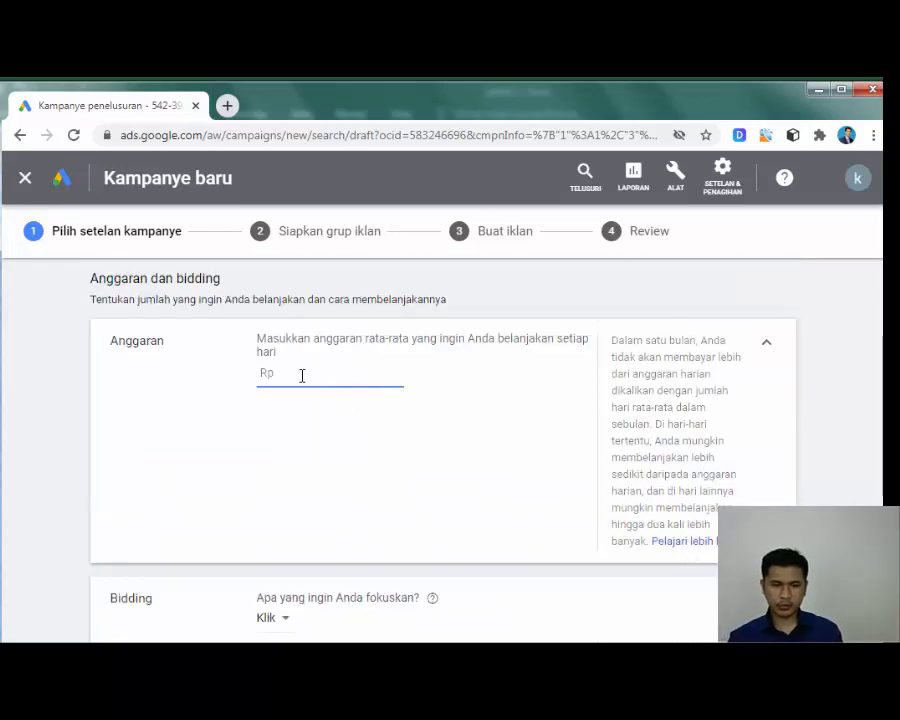
pyautogui.write('30000')
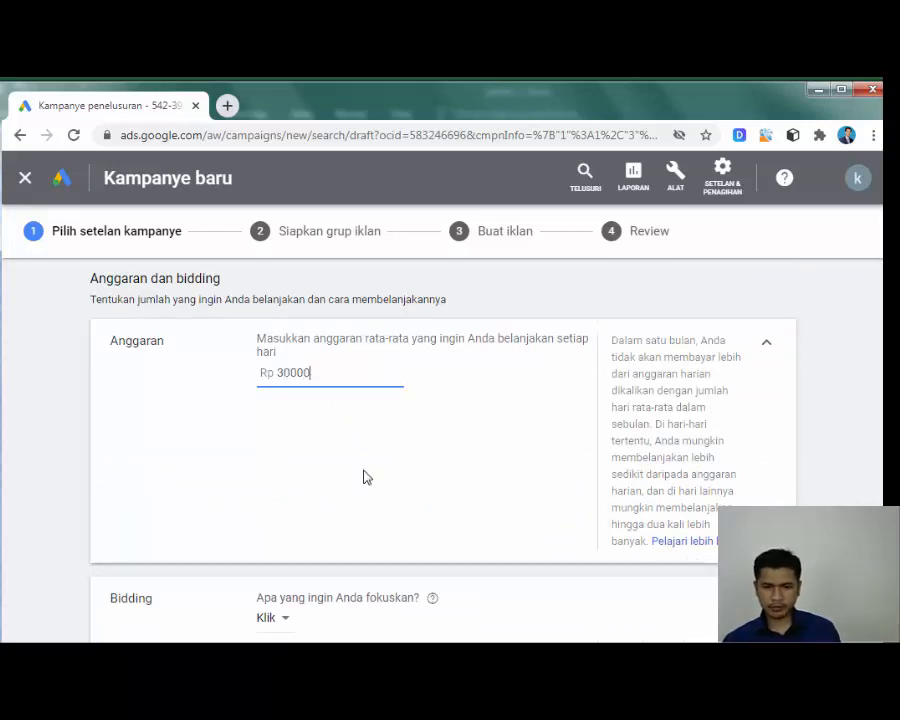
pyautogui.click(411, 420)
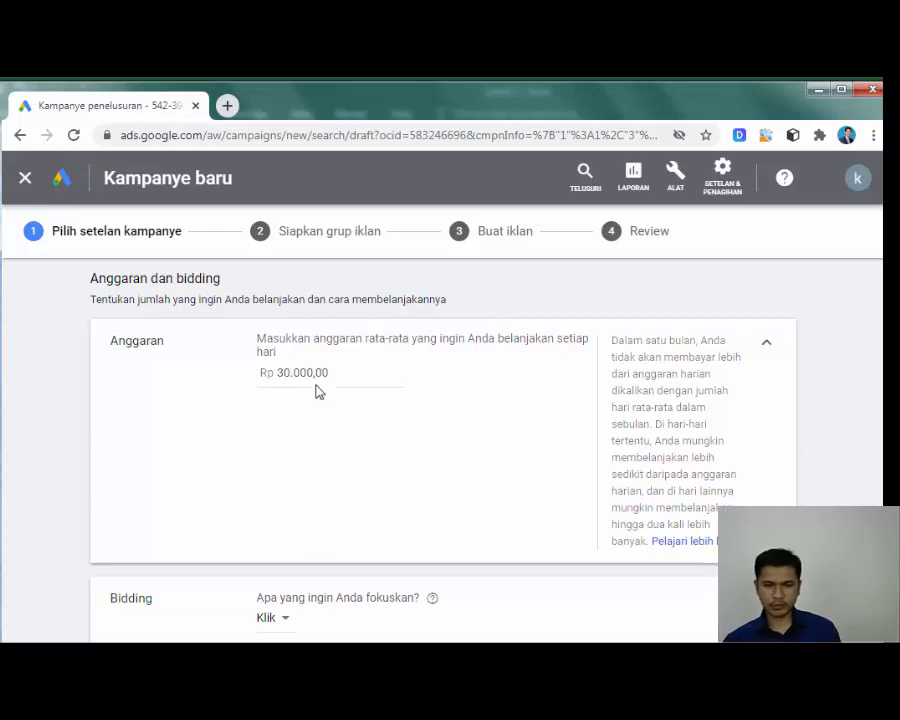
pyautogui.scroll(-3, 474, 400)
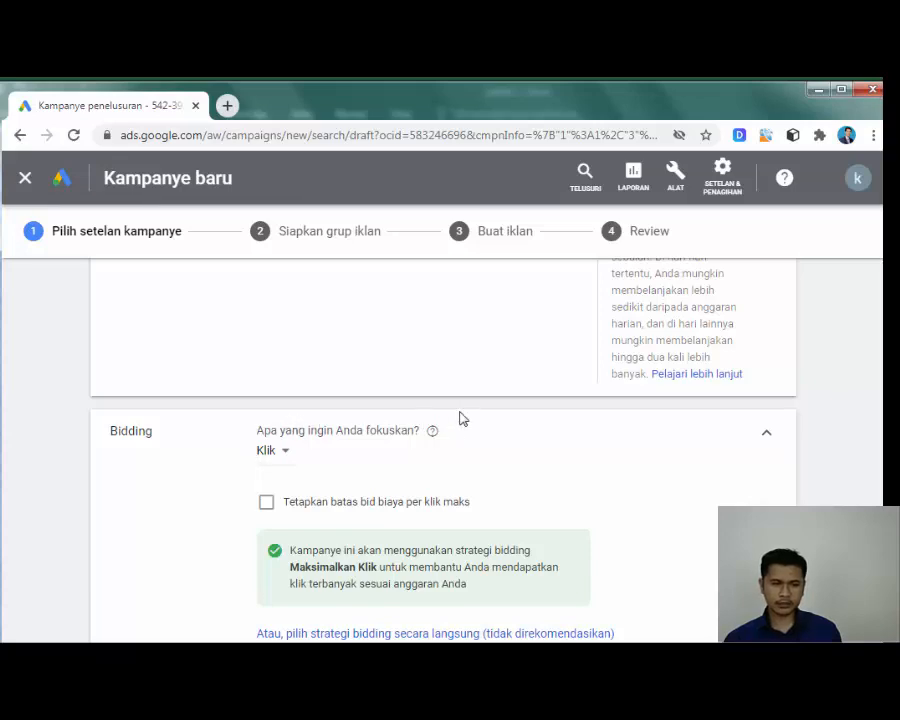
pyautogui.scroll(-1, 454, 432)
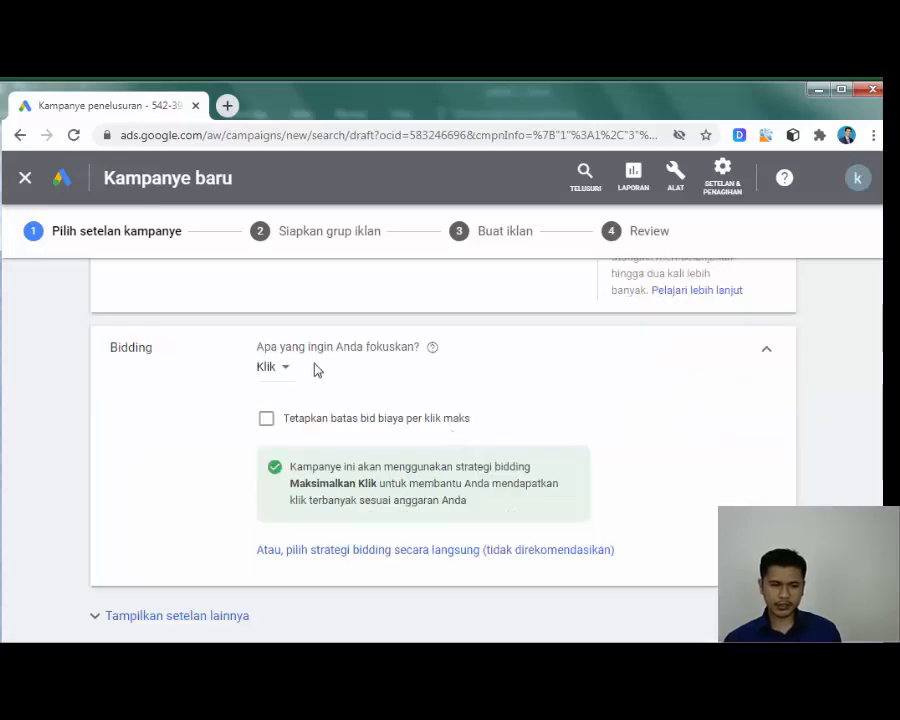
pyautogui.click(270, 368)
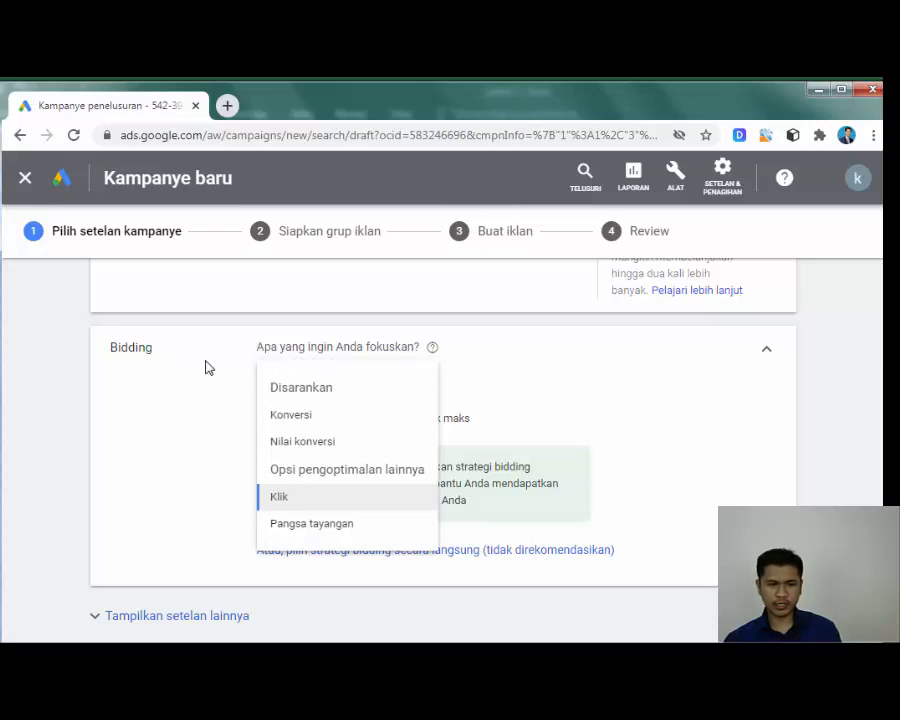
pyautogui.click(280, 500)
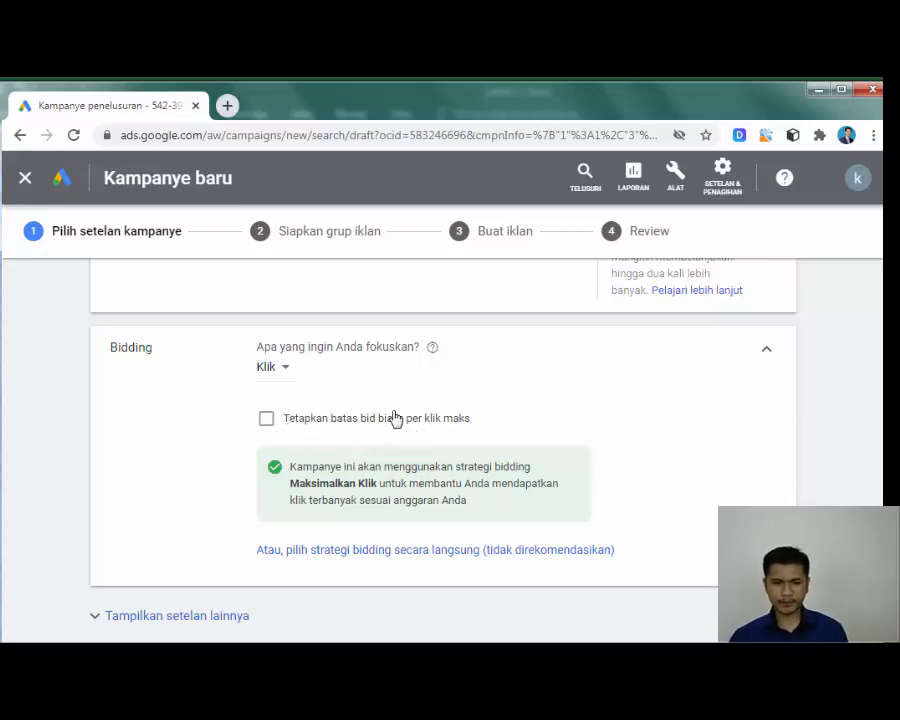
# Step: Review the extra settings and ad extensions without adding any, then save and continue to ad groups
pyautogui.scroll(-2, 811, 465)
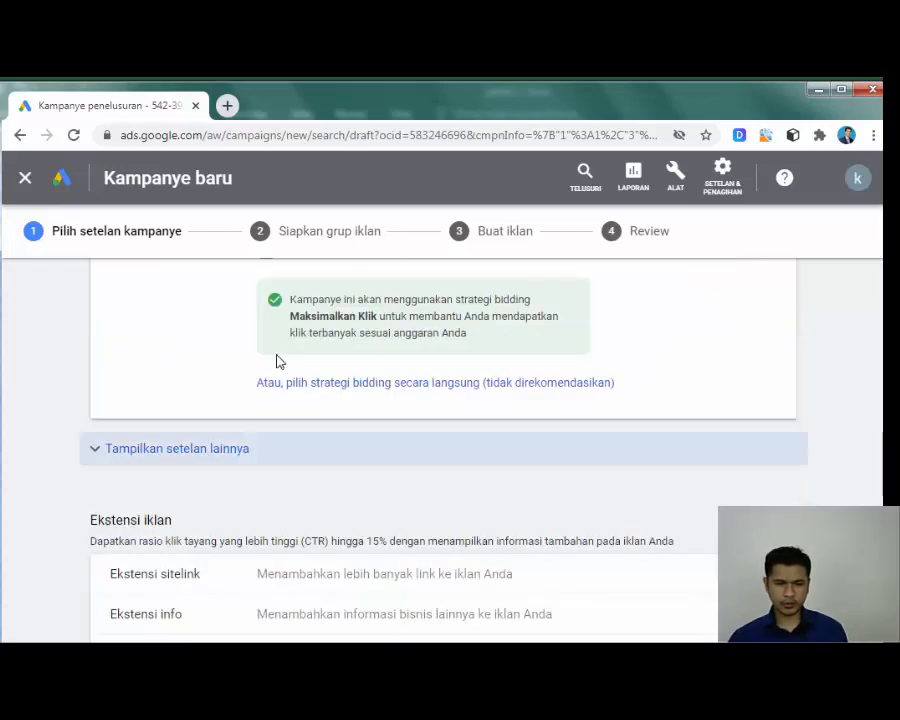
pyautogui.click(175, 452)
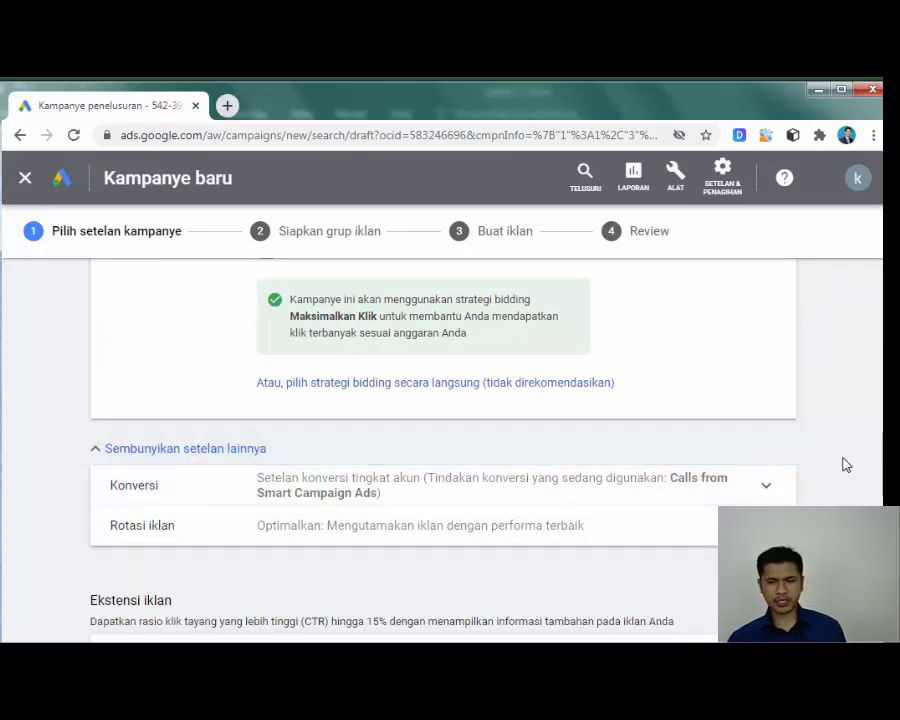
pyautogui.scroll(-1, 846, 464)
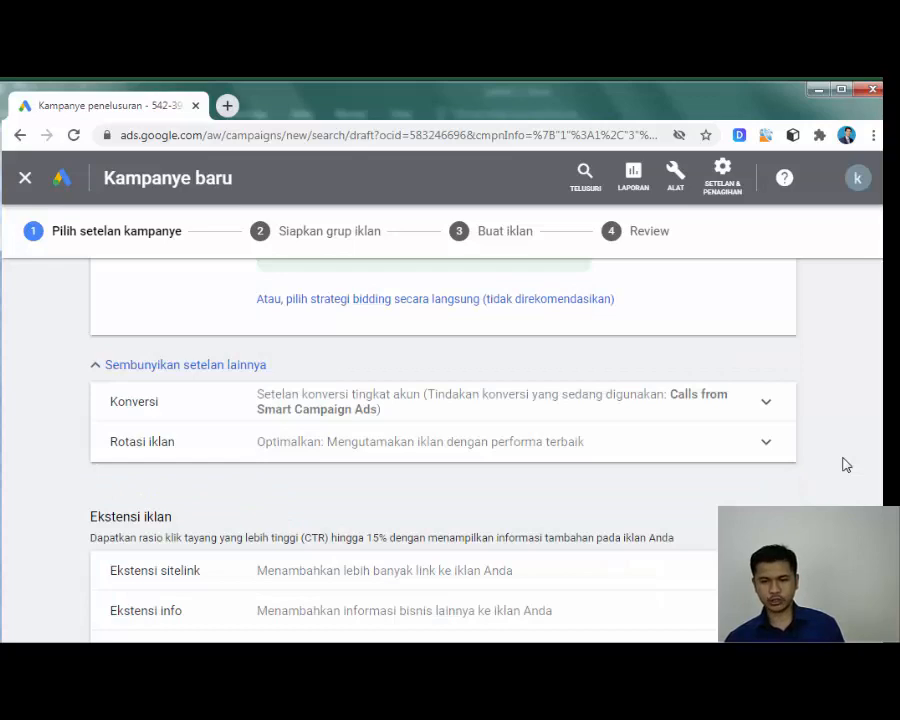
pyautogui.scroll(-1, 846, 464)
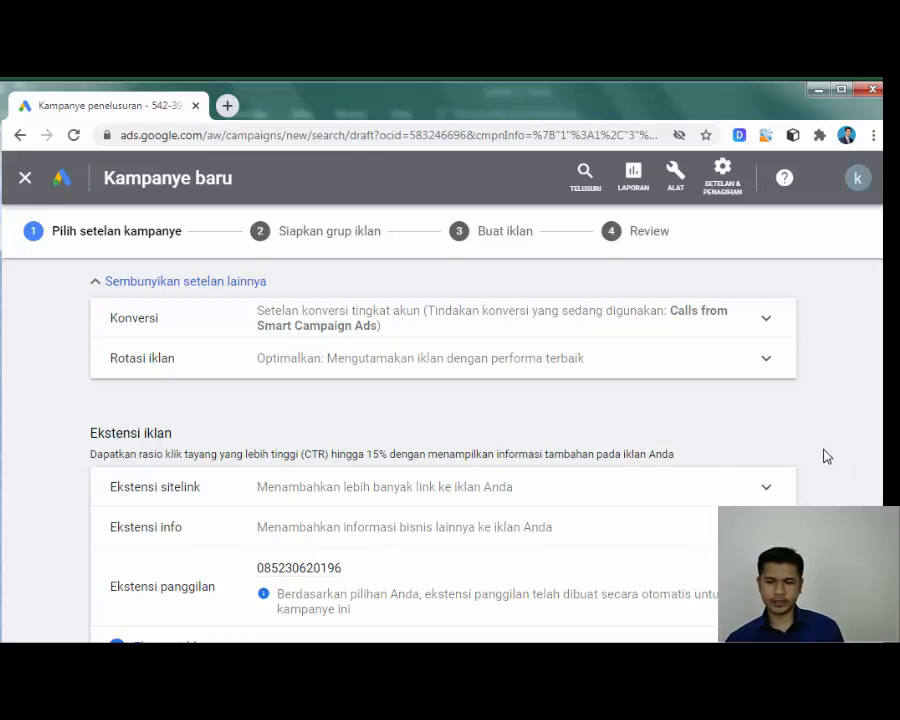
pyautogui.scroll(-1, 818, 456)
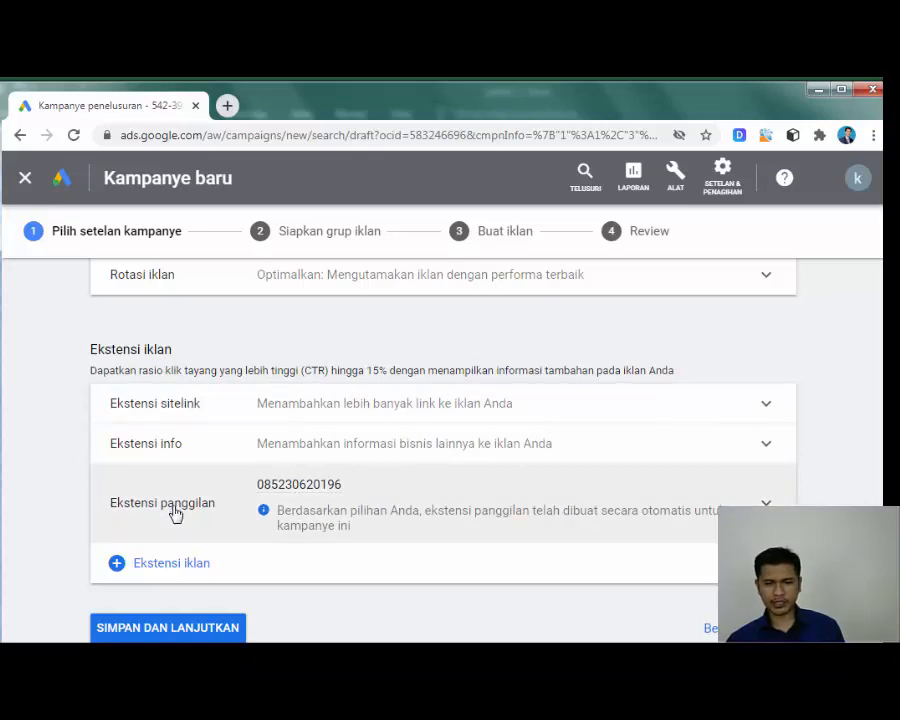
pyautogui.scroll(-2, 838, 478)
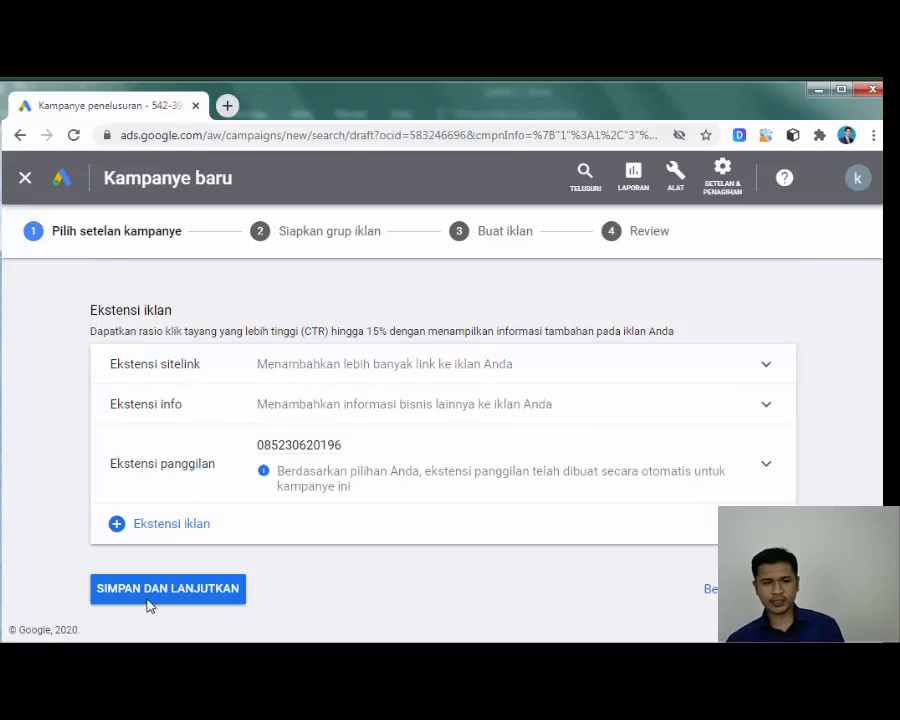
pyautogui.click(166, 530)
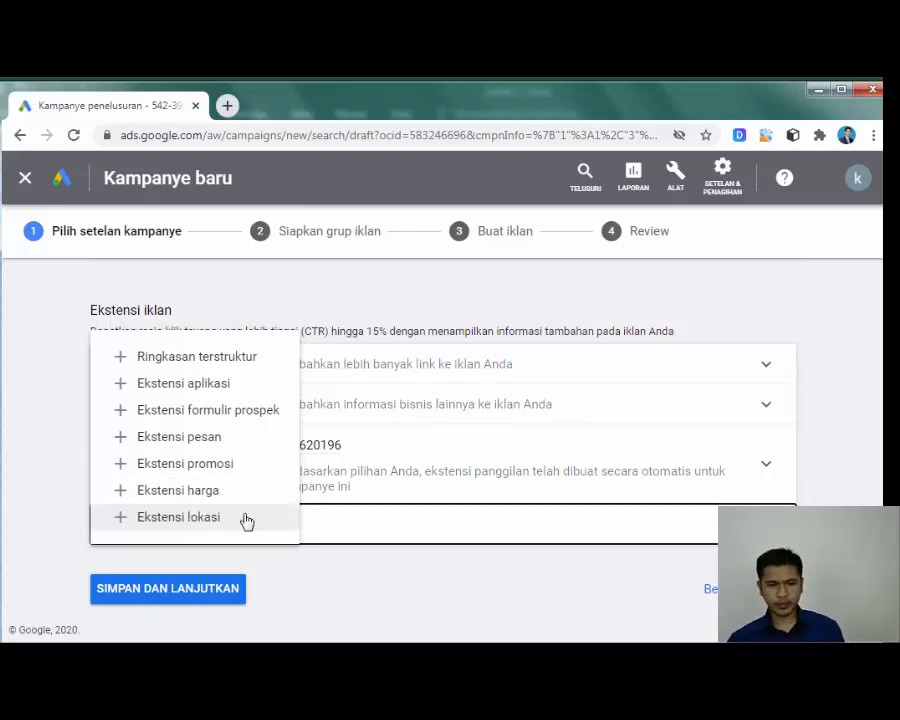
pyautogui.click(327, 570)
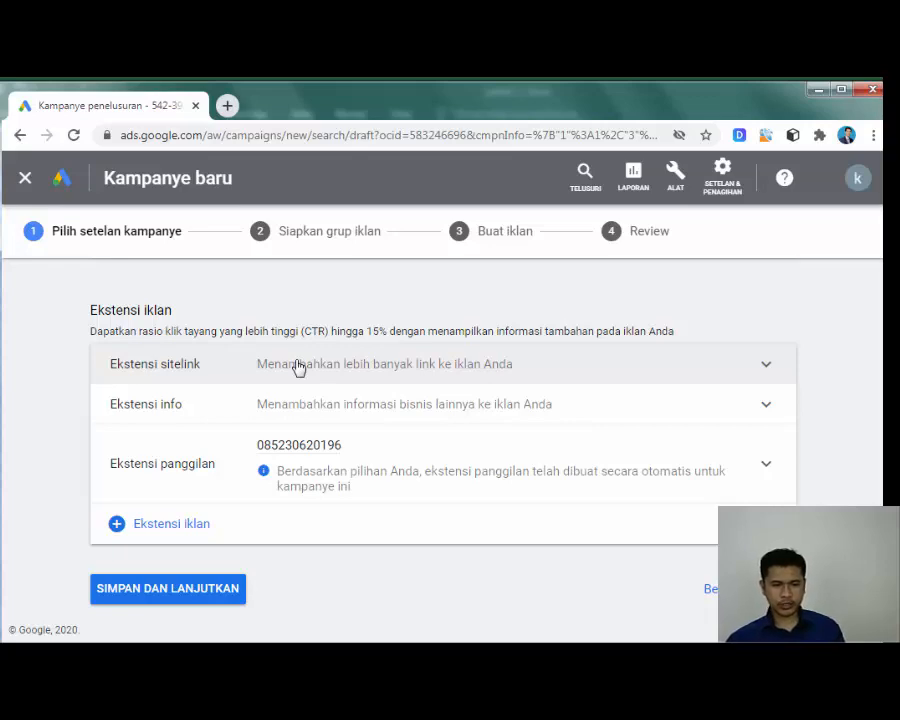
pyautogui.click(169, 590)
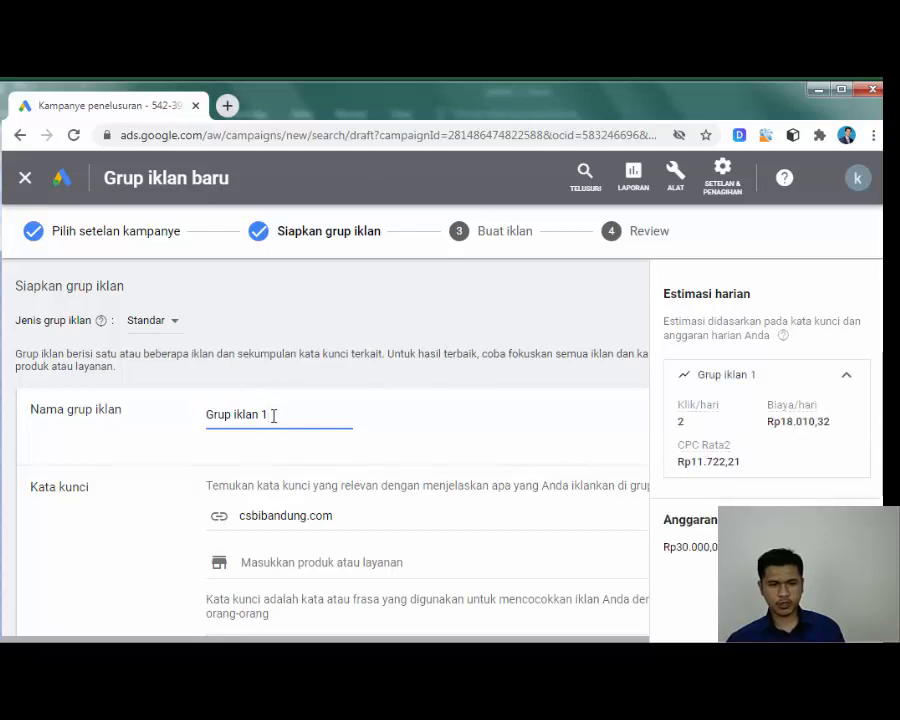
# Step: Dismiss the new keyword experience prompt and leave the guided keyword flow
pyautogui.tripleClick(257, 424)
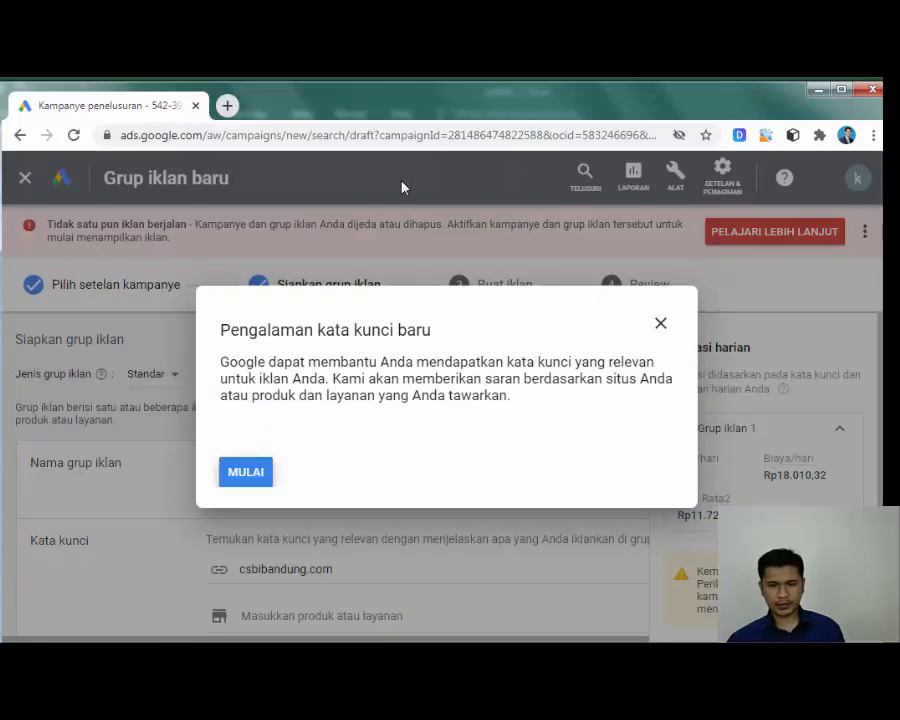
pyautogui.click(661, 323)
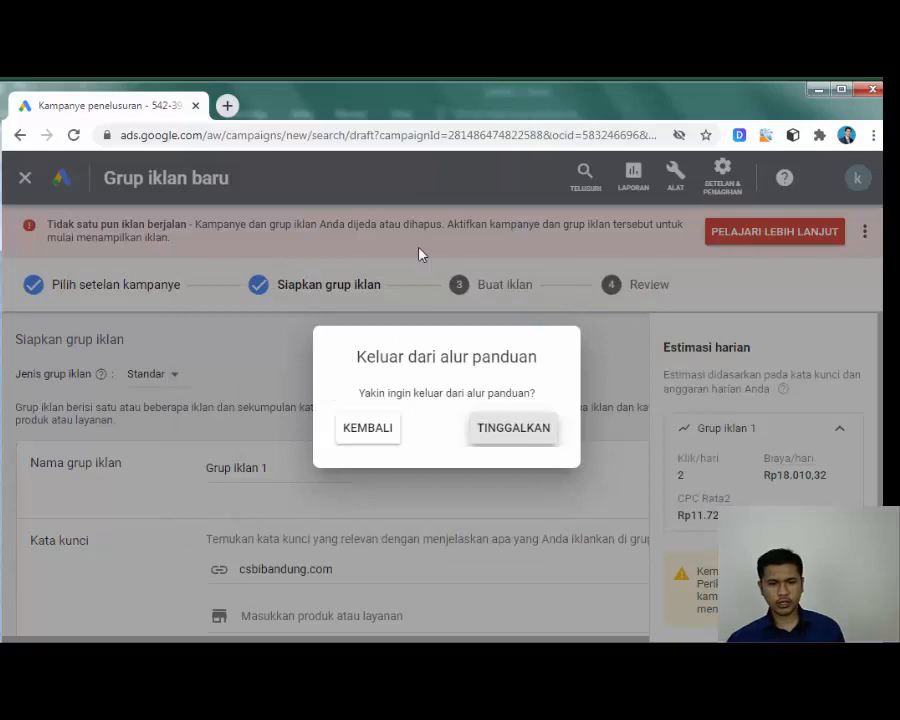
pyautogui.click(520, 430)
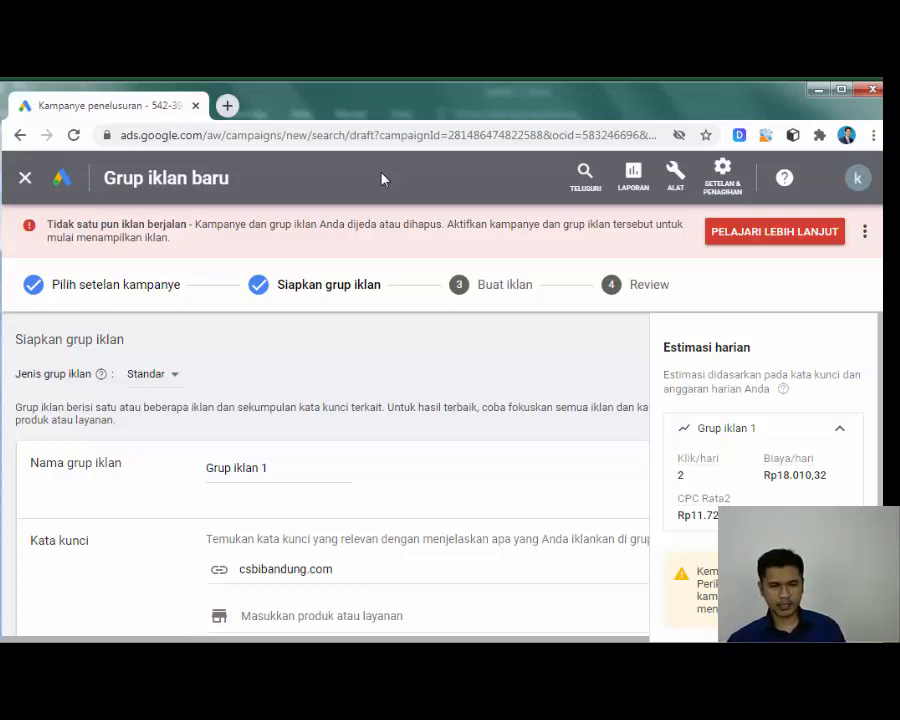
# Step: Replace the default ad group name 'Grup iklan 1' with 'Kejar Paket', fixing a typo
pyautogui.click(280, 464)
pyautogui.click(283, 464)
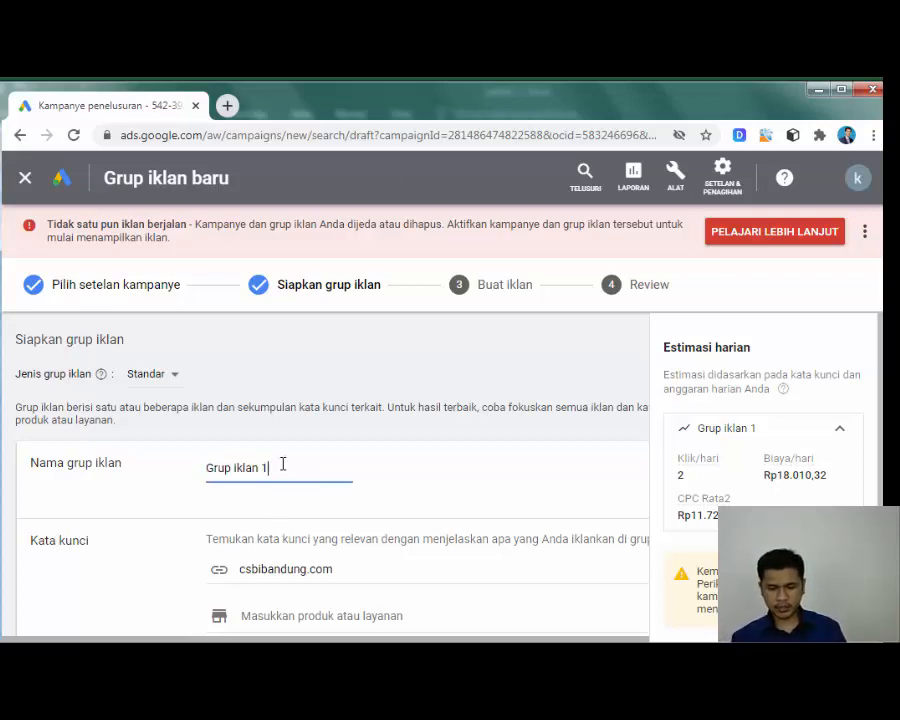
pyautogui.moveTo(283, 464); pyautogui.dragTo(175, 471)
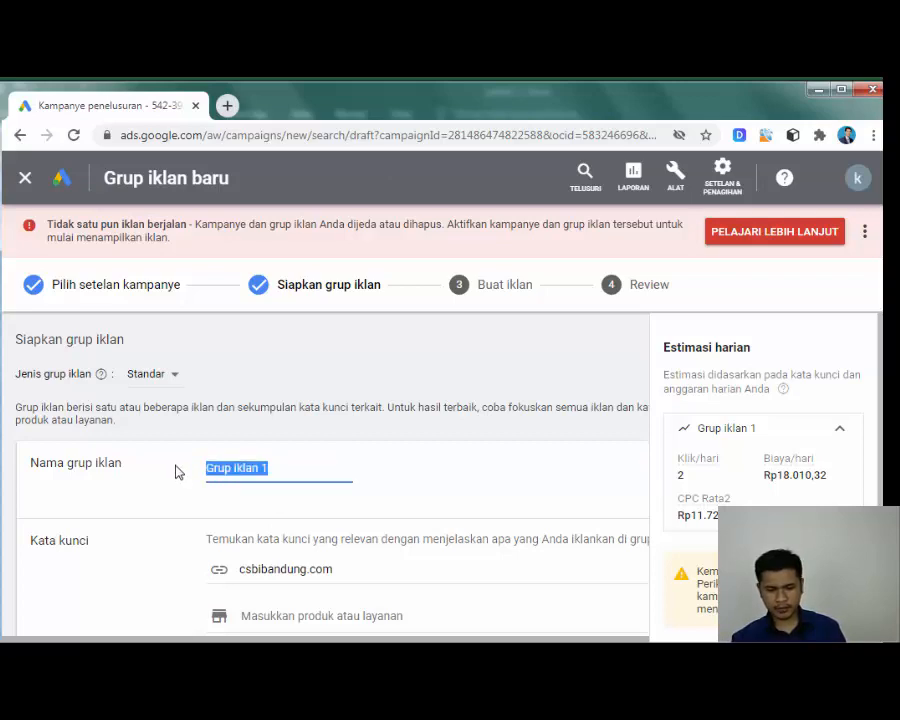
pyautogui.write('Ke')
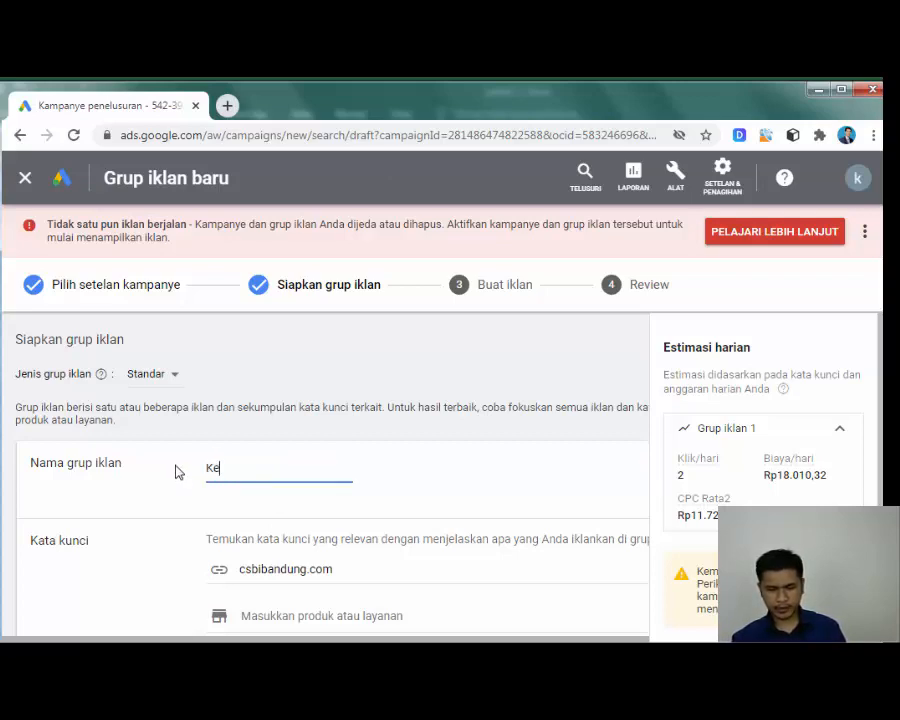
pyautogui.write('jar Pak')
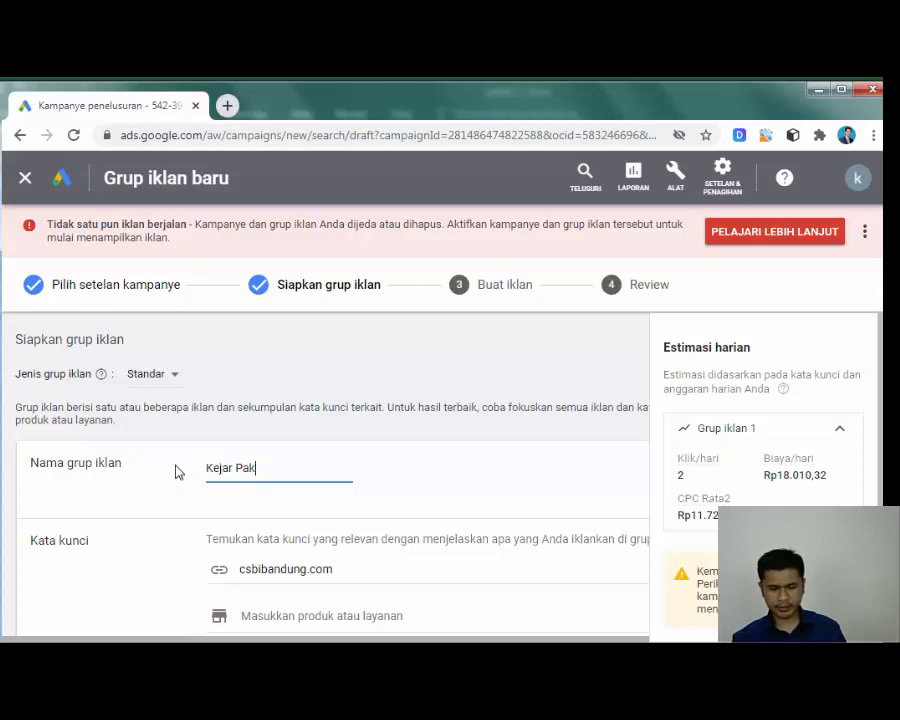
pyautogui.write('et P')
pyautogui.press('BackSpace')
# Step: Complete the ad group name as 'Kejar Paket C' and locate the Kata kunci box
pyautogui.write('C')
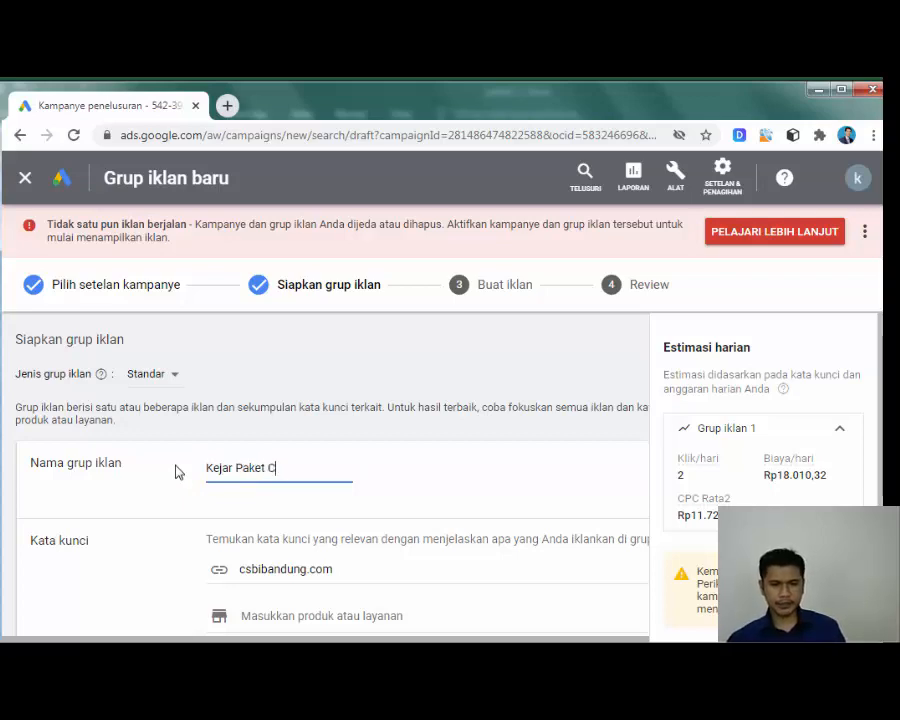
pyautogui.scroll(-2, 237, 432)
pyautogui.scroll(1, 237, 432)
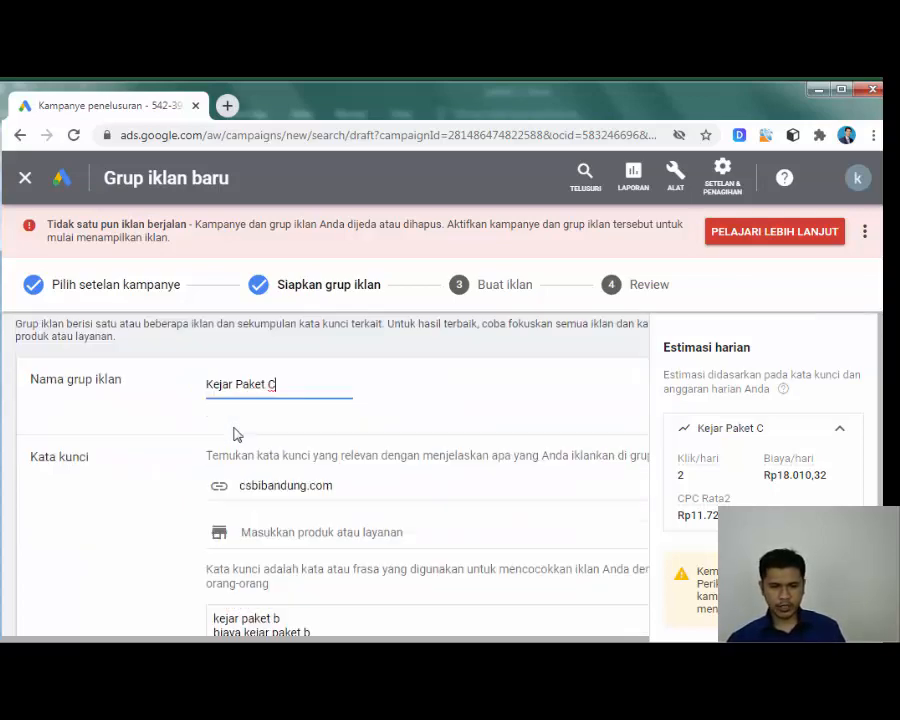
pyautogui.scroll(-1, 250, 430)
pyautogui.scroll(-1, 262, 428)
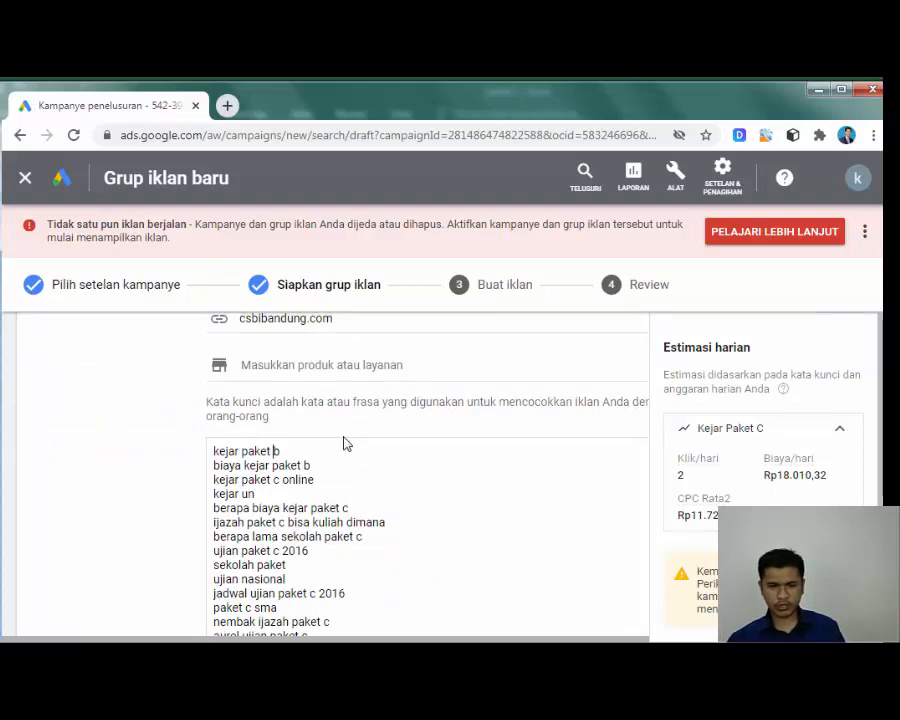
pyautogui.scroll(-1, 313, 456)
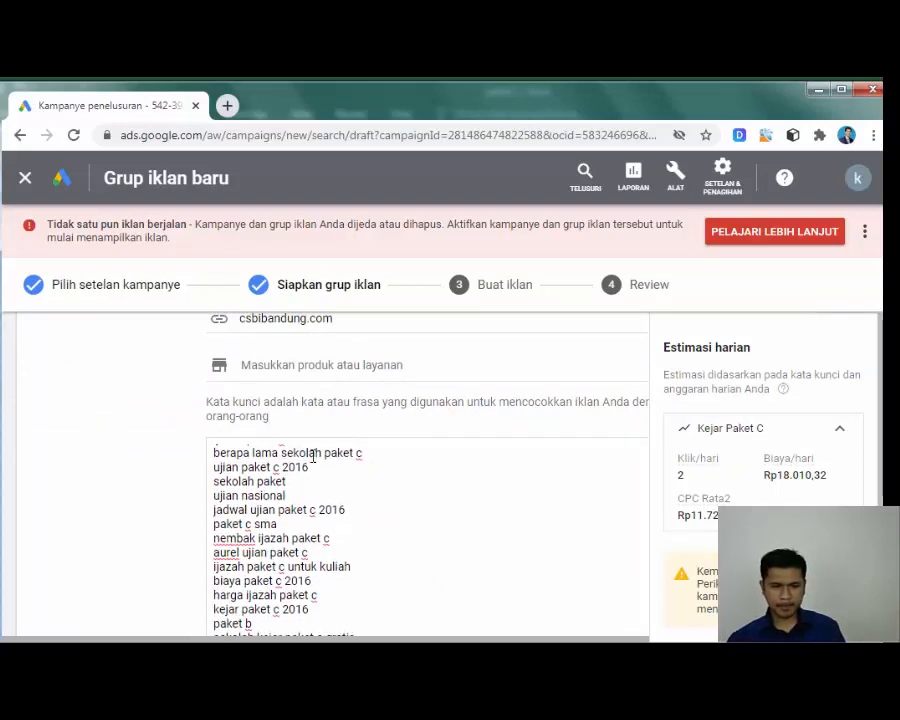
pyautogui.scroll(-2, 305, 480)
pyautogui.scroll(2, 302, 448)
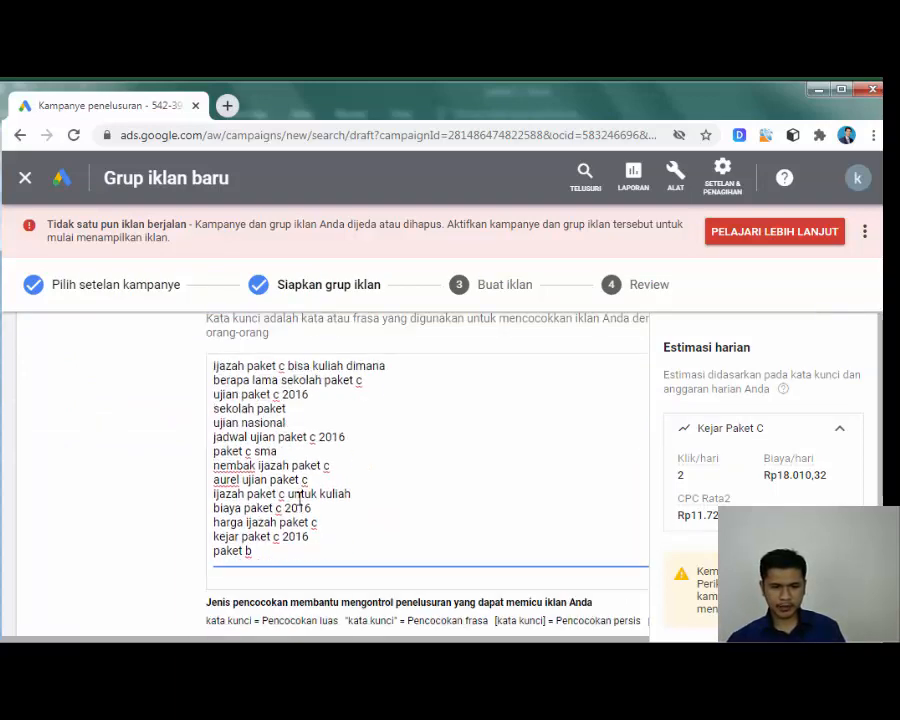
pyautogui.scroll(3, 315, 408)
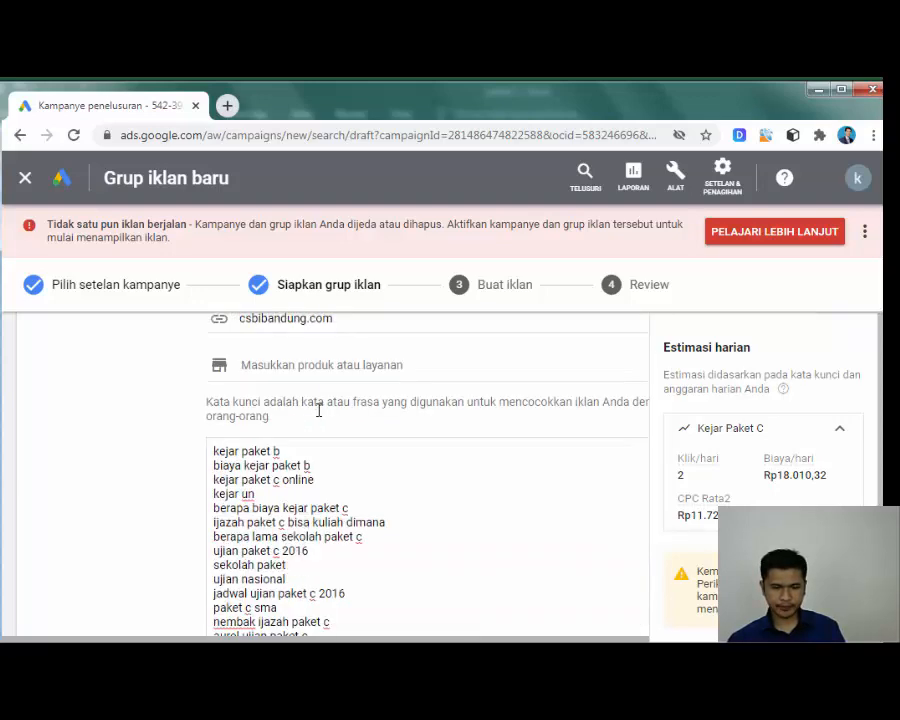
pyautogui.scroll(-3, 309, 470)
pyautogui.scroll(3, 312, 484)
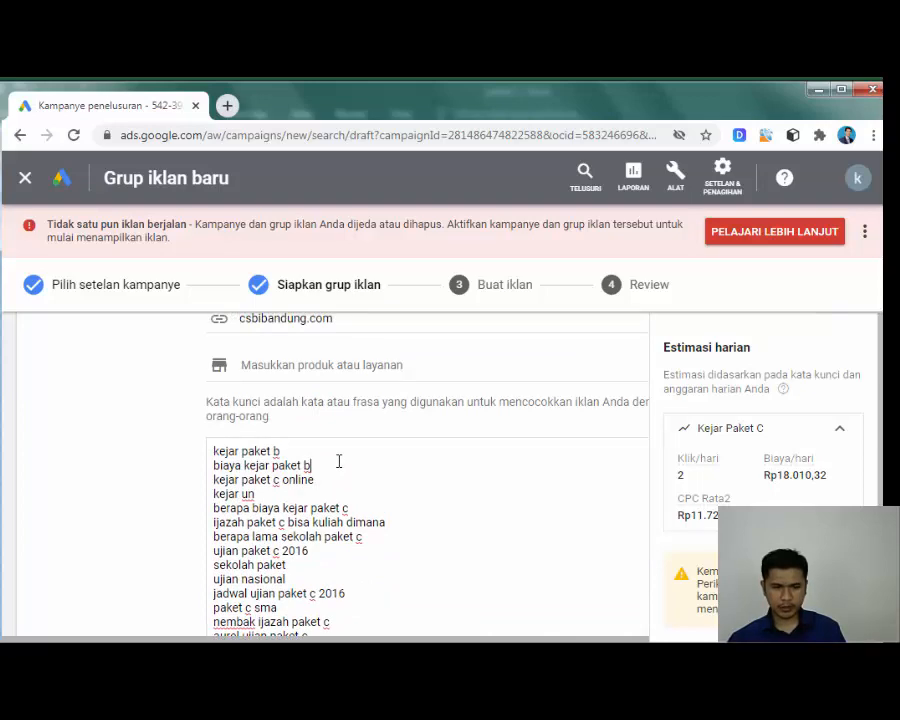
pyautogui.scroll(1, 339, 461)
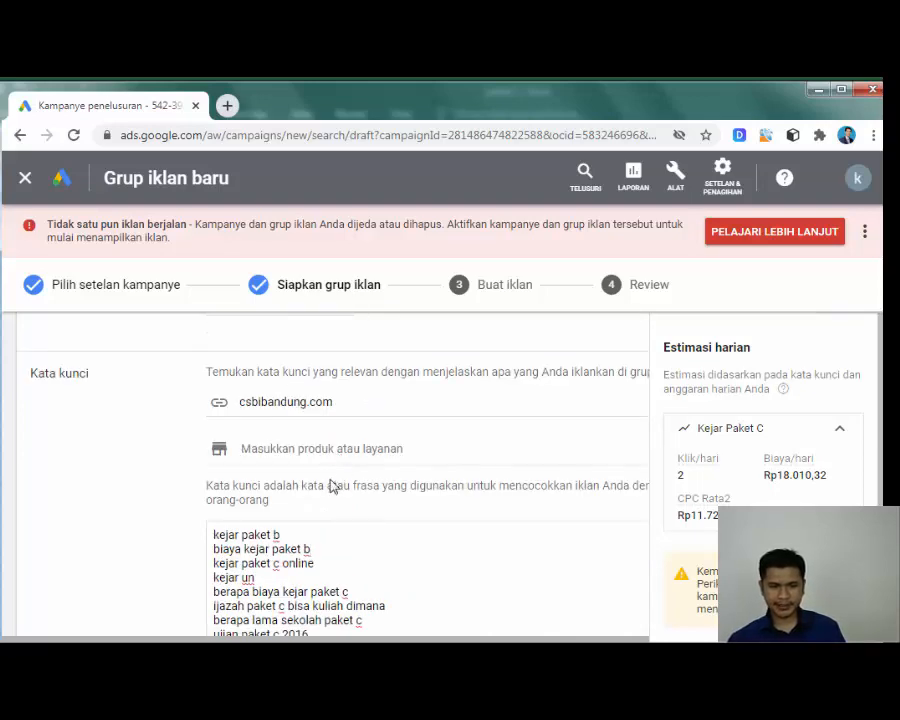
pyautogui.scroll(-6, 316, 540)
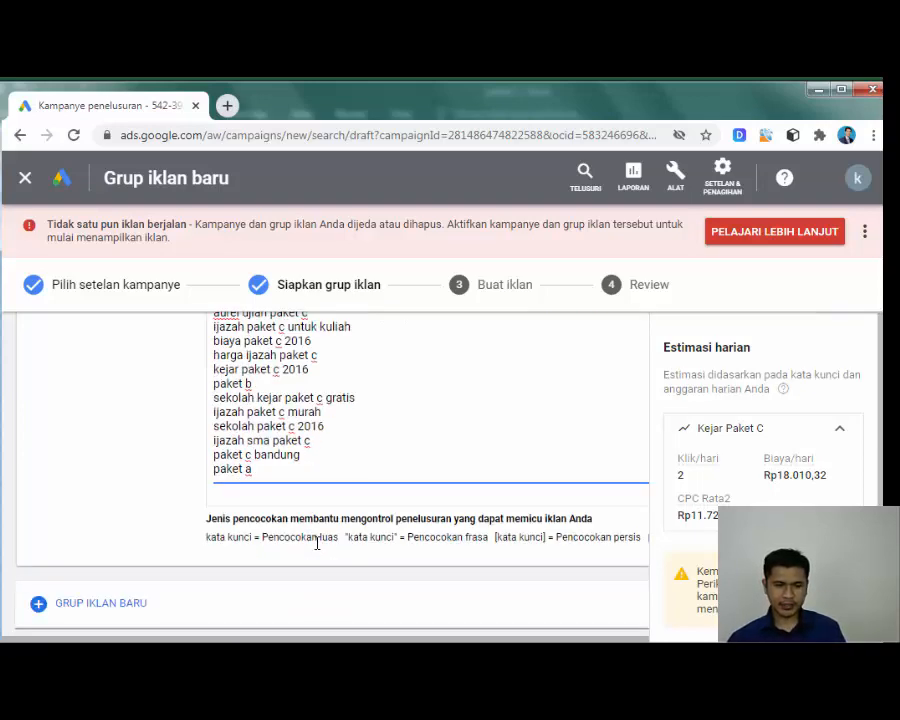
# Step: Delete the suggested keywords, refetch website suggestions, then empty the keyword box completely
pyautogui.moveTo(268, 472); pyautogui.dragTo(369, 392)
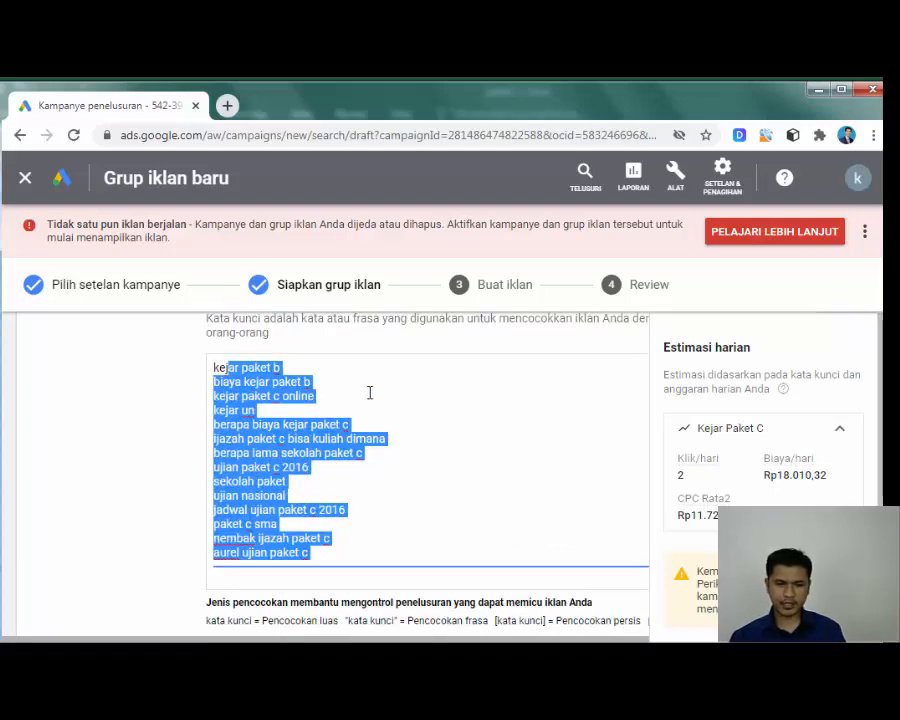
pyautogui.press('BackSpace')
pyautogui.press('BackSpace')
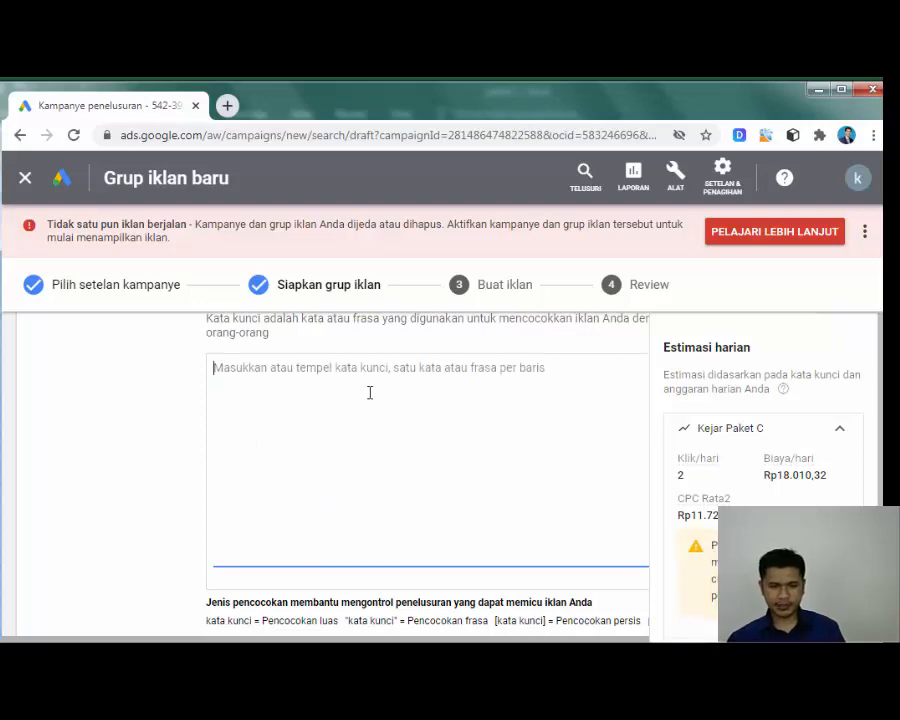
pyautogui.scroll(-2, 362, 472)
pyautogui.scroll(1, 362, 472)
pyautogui.scroll(3, 362, 478)
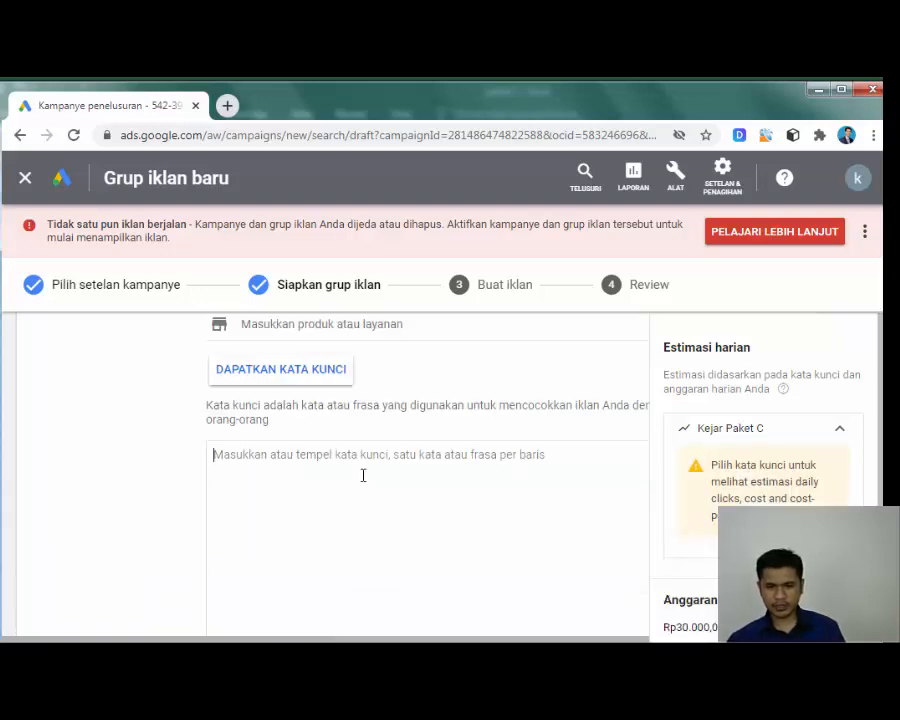
pyautogui.scroll(1, 341, 460)
pyautogui.click(342, 458)
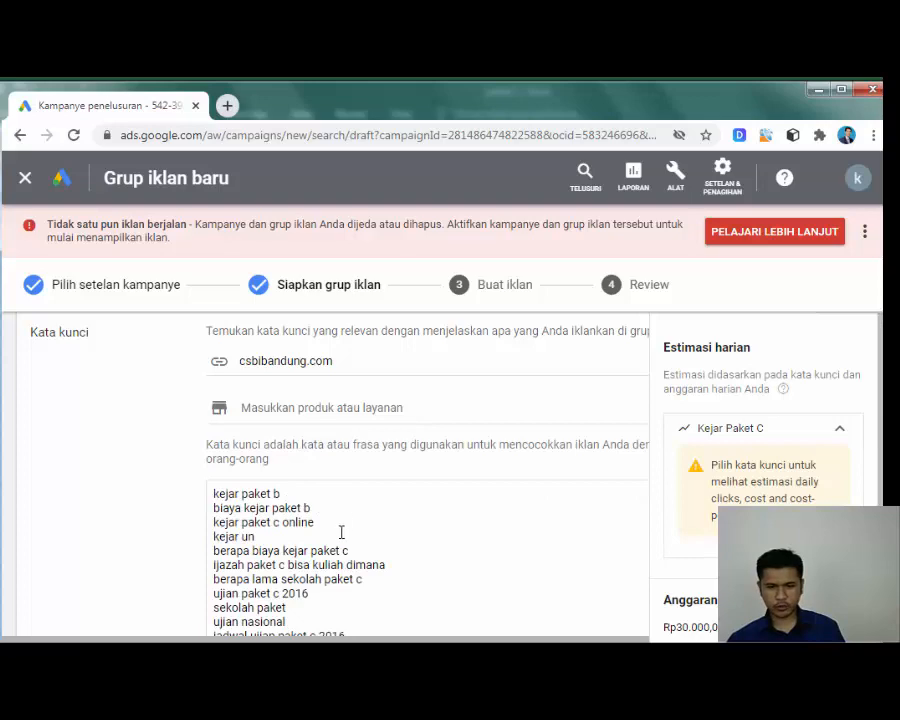
pyautogui.scroll(-5, 340, 532)
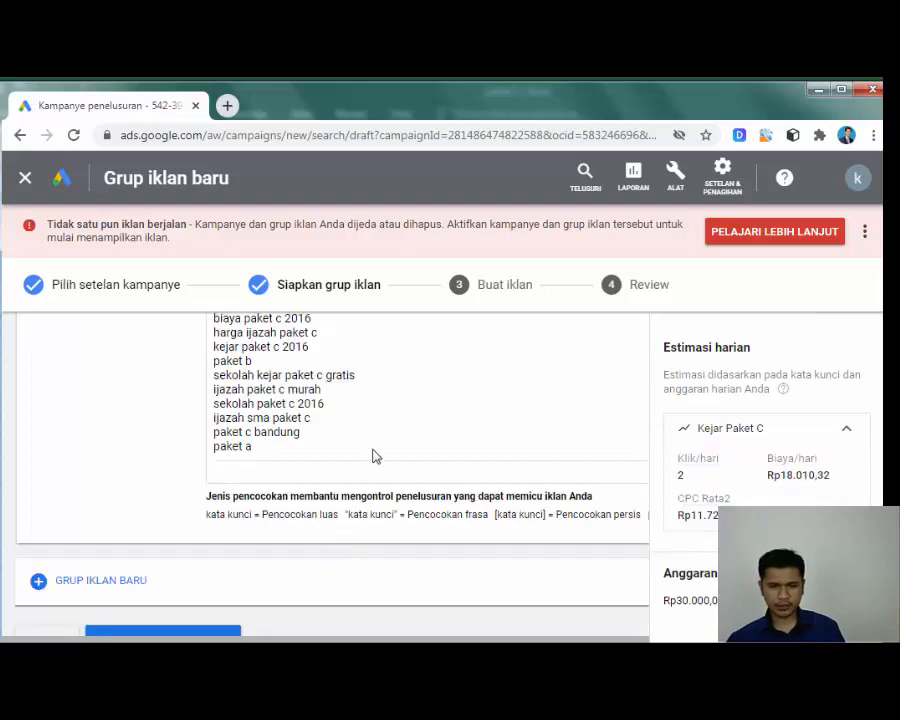
pyautogui.scroll(3, 372, 440)
pyautogui.click(315, 418)
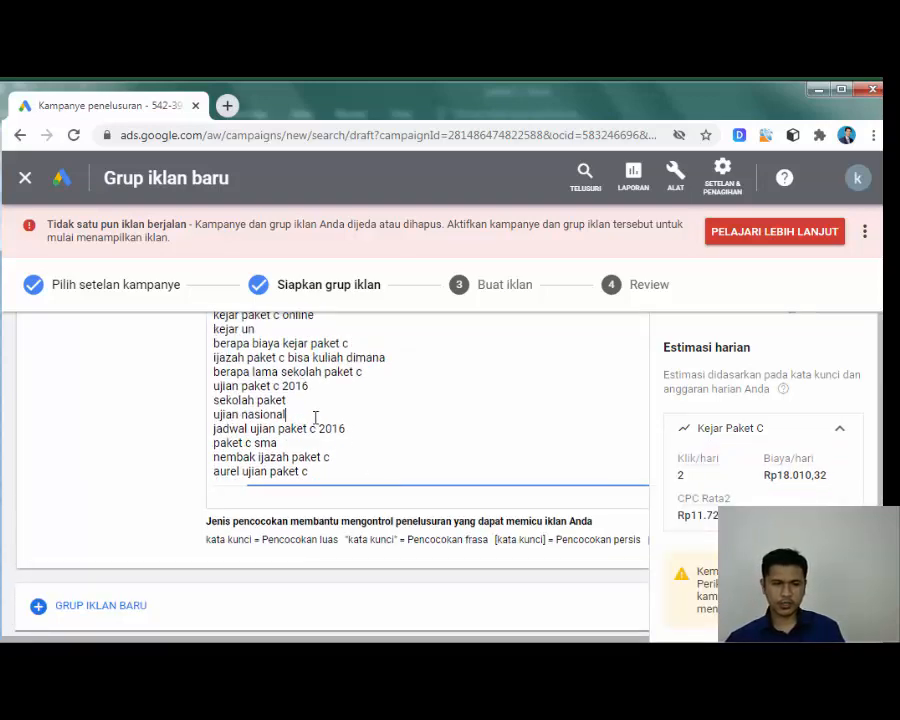
pyautogui.hotkey('ctrl', 'a')
pyautogui.press('BackSpace')
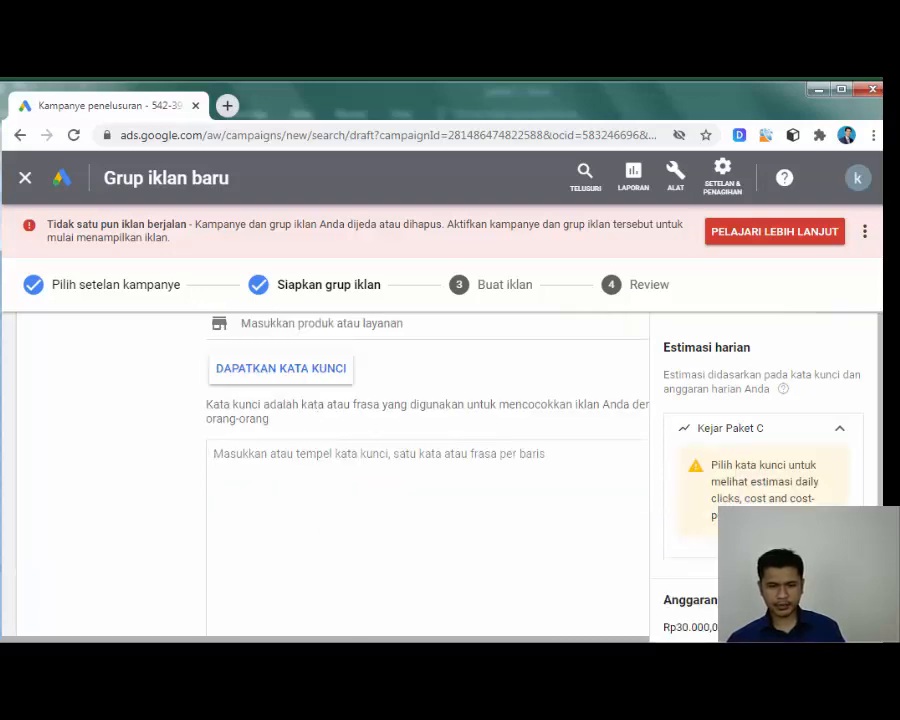
# Step: Copy keywords A4:A15, paket c through sekolah kejar paket c gratis, from the paket c workbook
pyautogui.moveTo(161, 700)
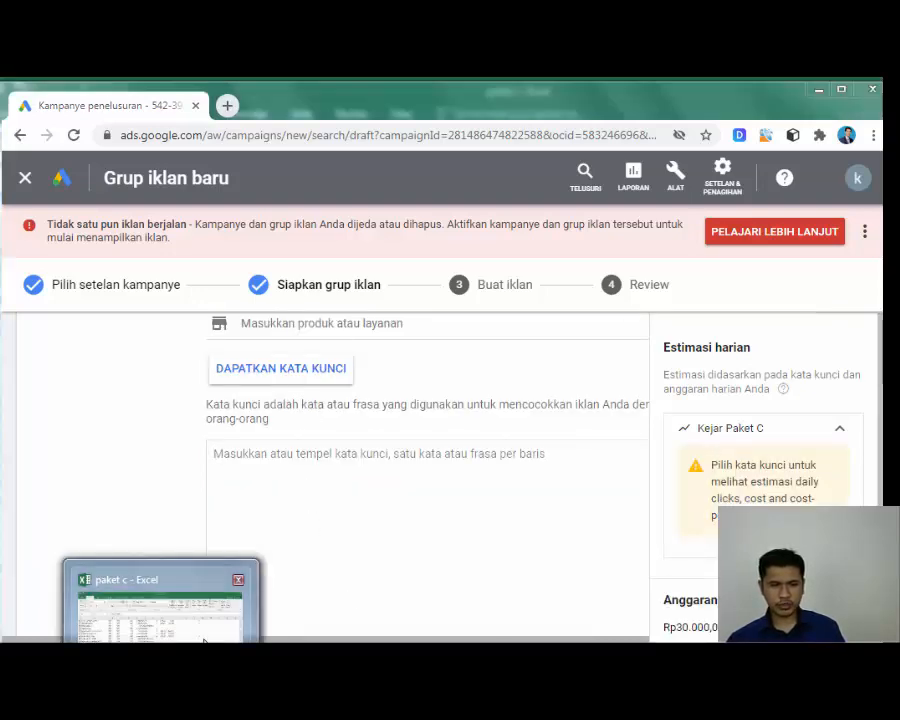
pyautogui.click(161, 605)
pyautogui.scroll(14, 77, 388)
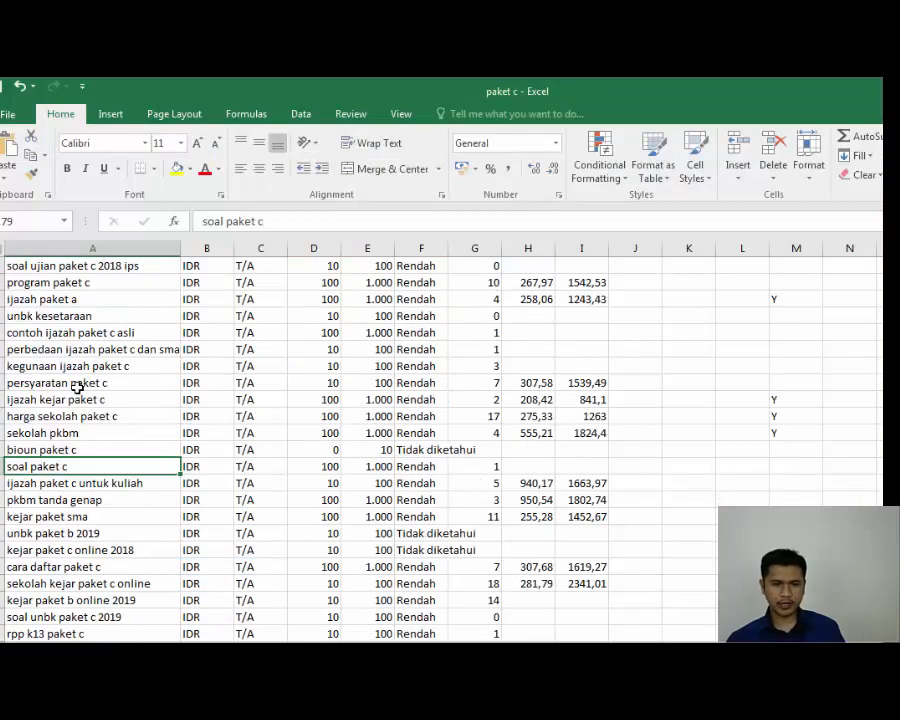
pyautogui.scroll(5, 77, 388)
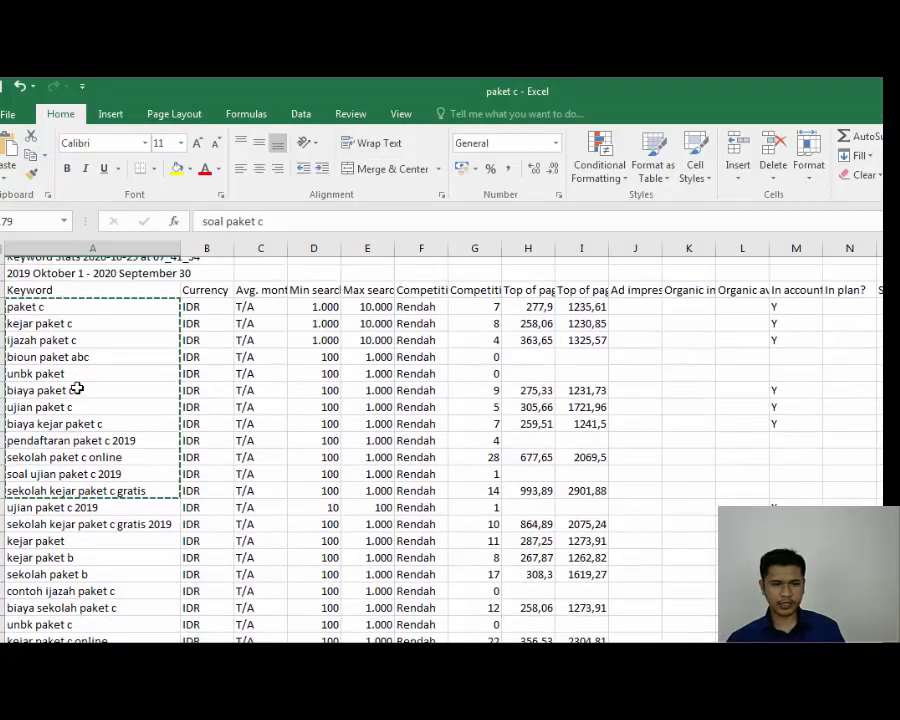
pyautogui.click(89, 347)
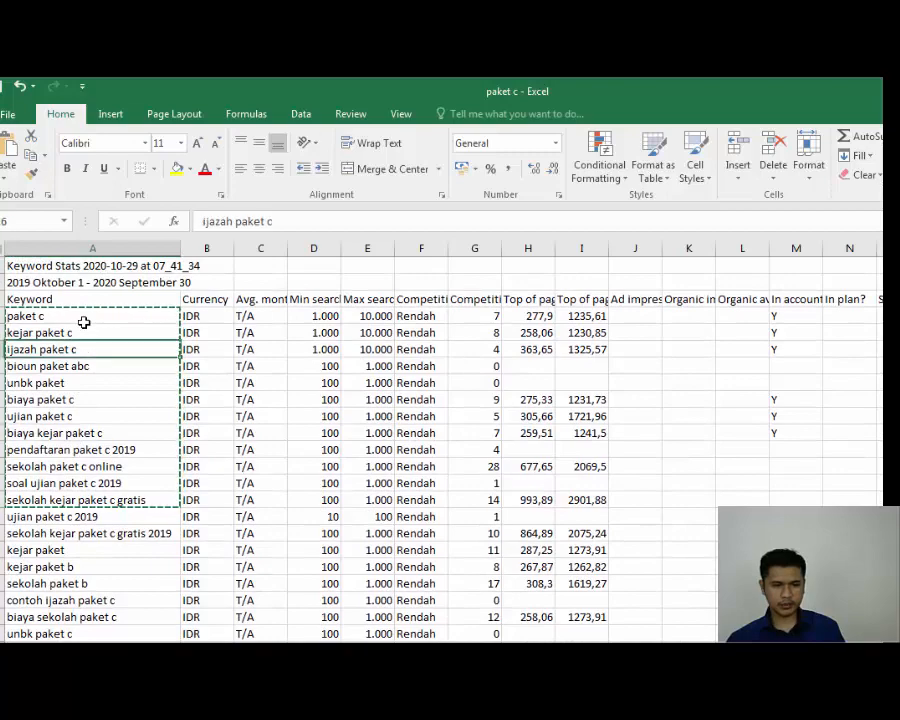
pyautogui.moveTo(84, 321); pyautogui.dragTo(85, 503)
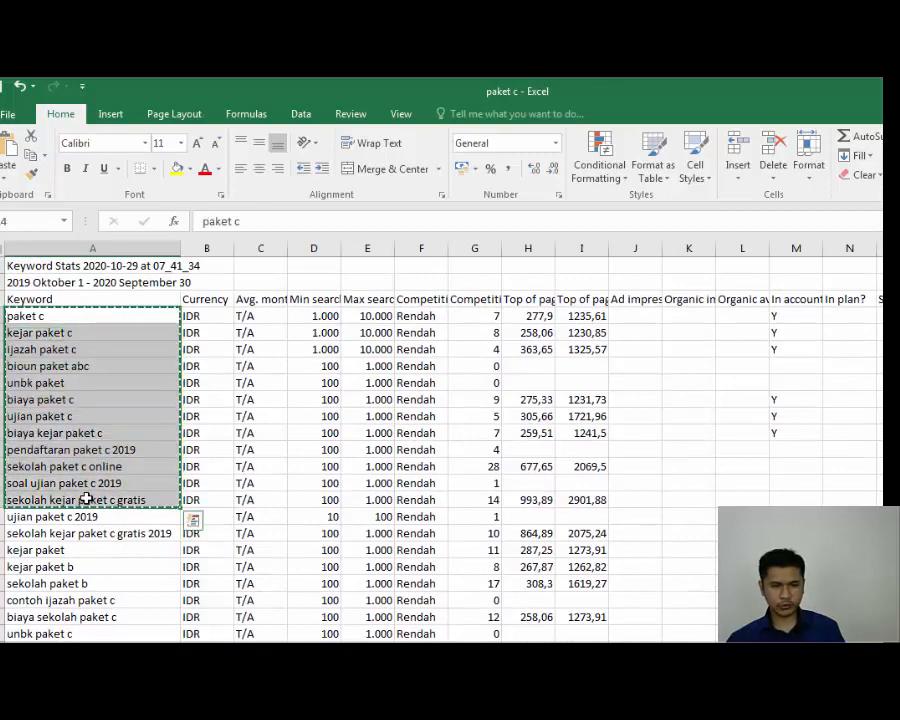
pyautogui.rightClick(88, 496)
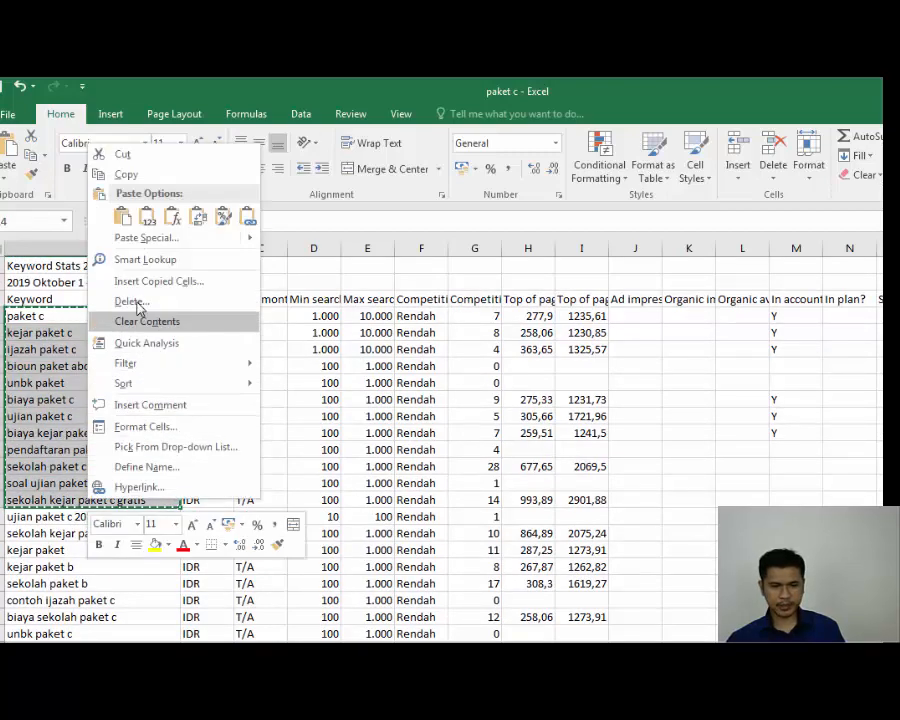
pyautogui.click(128, 175)
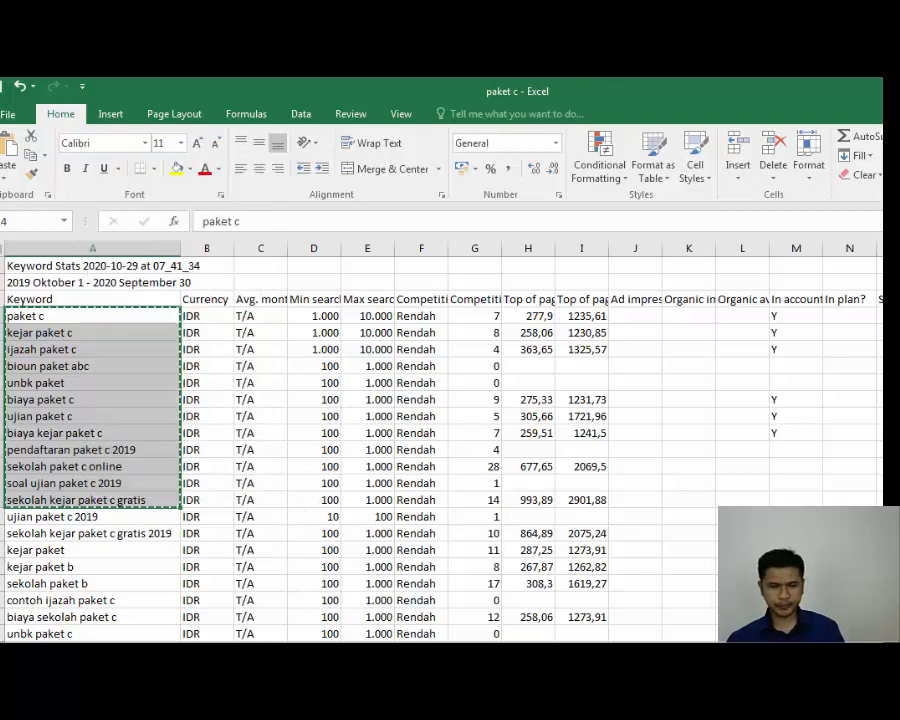
pyautogui.hotkey('alt', 'Tab')
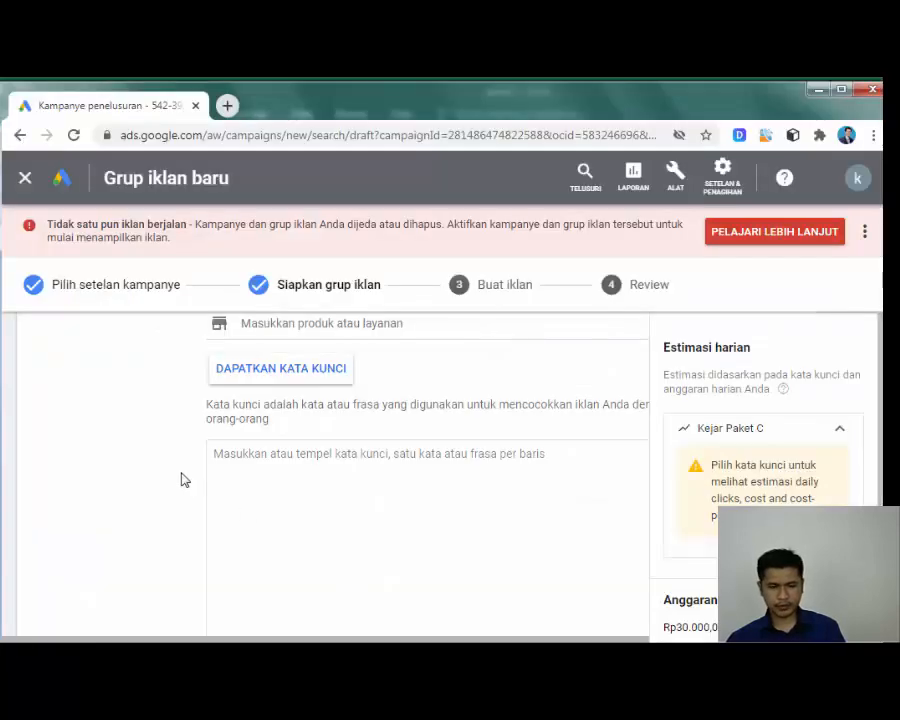
# Step: Paste the twelve keywords into the box and change 2019 to 2020 in soal ujian paket c
pyautogui.click(255, 458)
pyautogui.hotkey('ctrl', 'v')
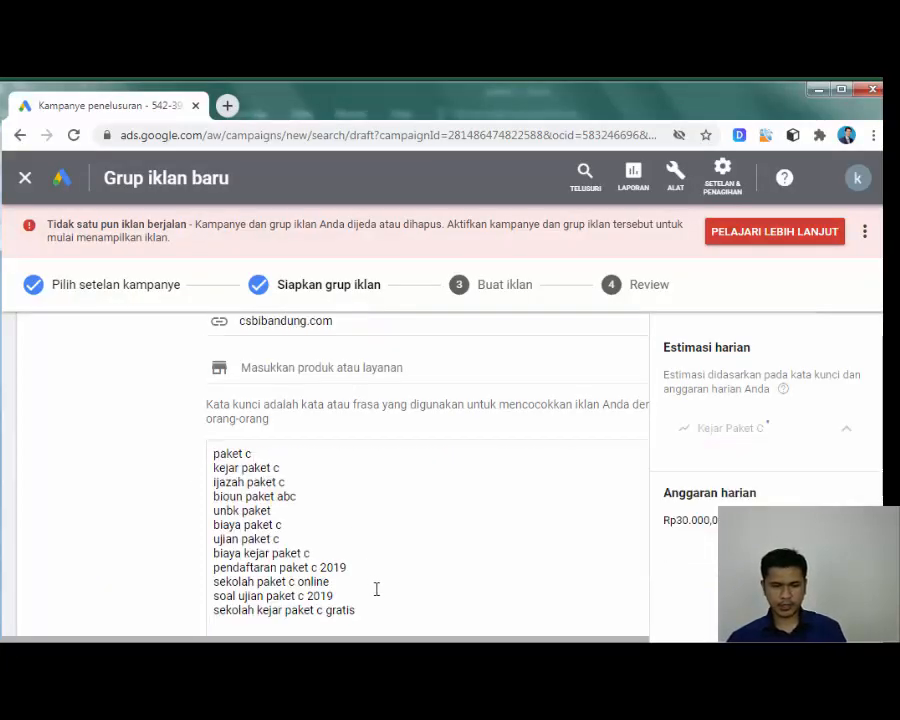
pyautogui.press('BackSpace')
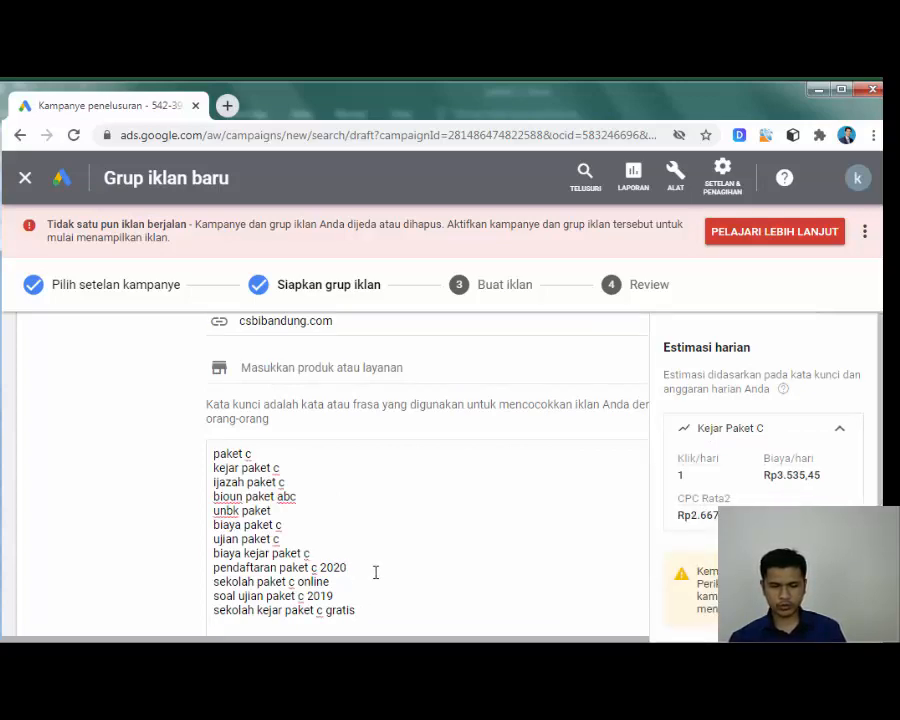
pyautogui.press('Up')
pyautogui.press('BackSpace')
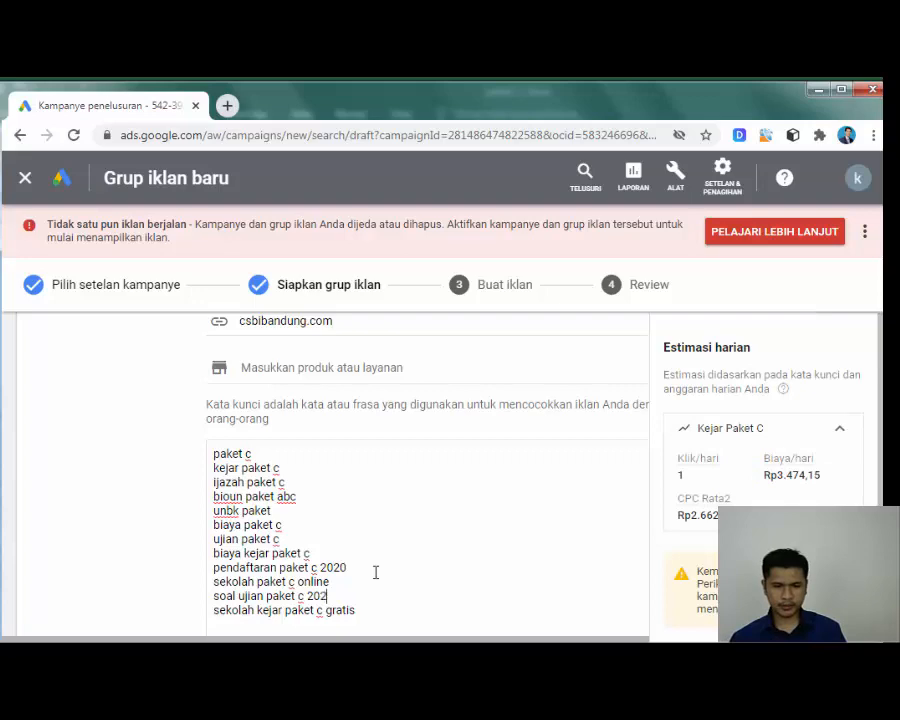
pyautogui.press('Up')
pyautogui.press('Up')
pyautogui.press('Up')
pyautogui.press('Up')
pyautogui.press('Up')
pyautogui.press('Up')
pyautogui.press('Up')
pyautogui.press('Up')
pyautogui.press('Up')
pyautogui.press('Up')
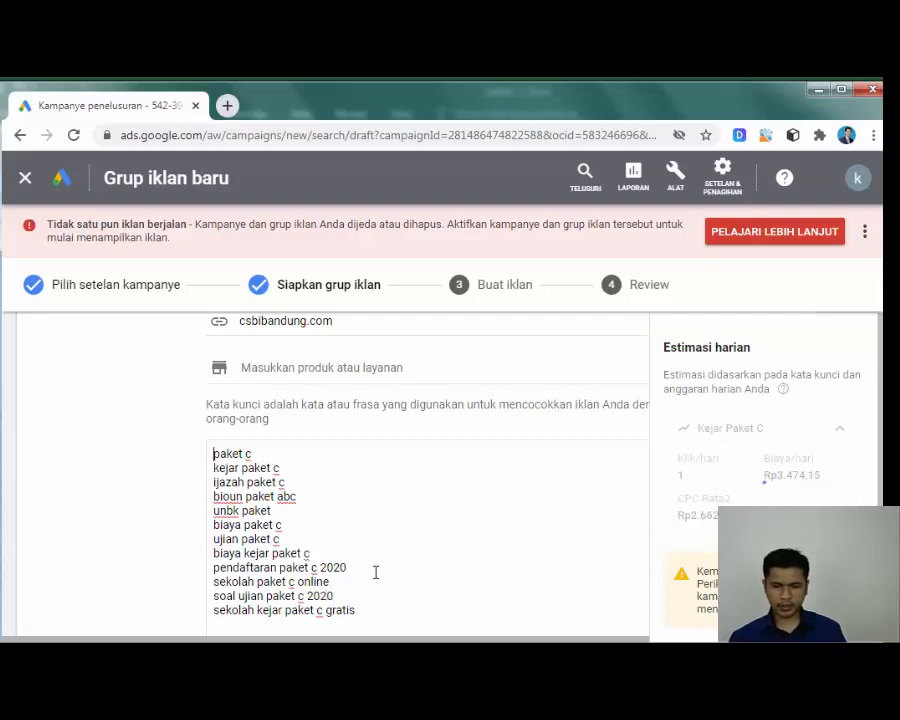
pyautogui.press('Down')
pyautogui.press('Down')
pyautogui.press('Down')
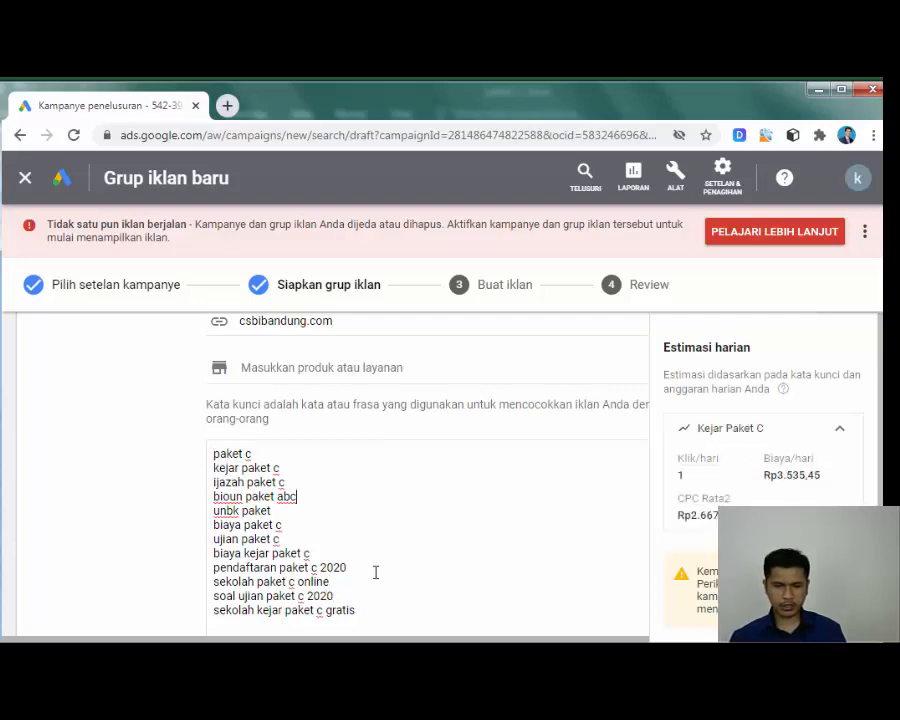
# Step: Remove the keywords bioun paket abc and unbk paket, leaving ten keywords
pyautogui.hotkey('shift', 'Home')
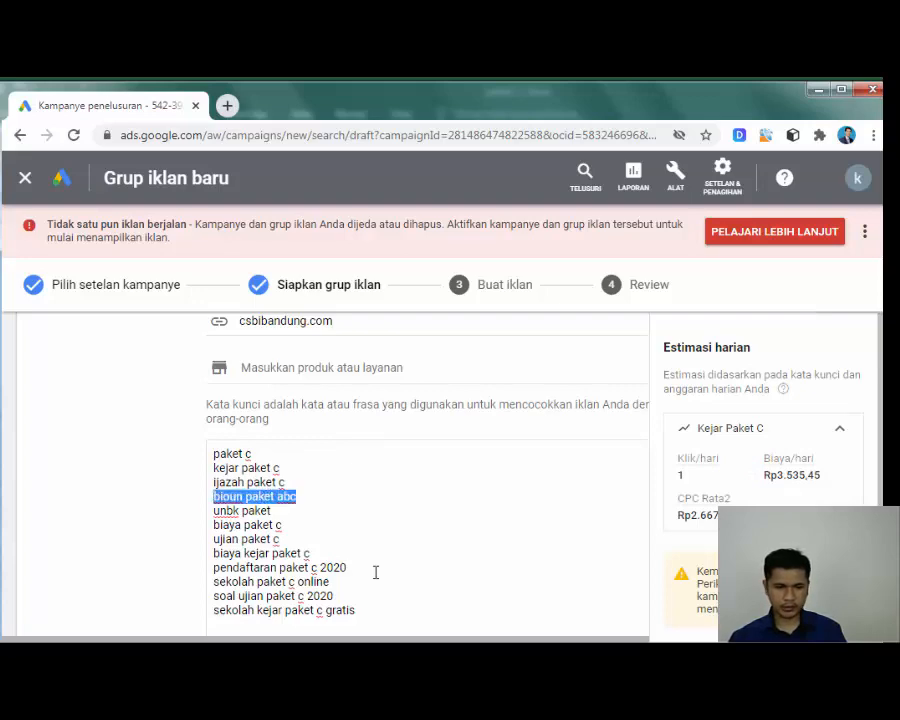
pyautogui.press('BackSpace')
pyautogui.press('BackSpace')
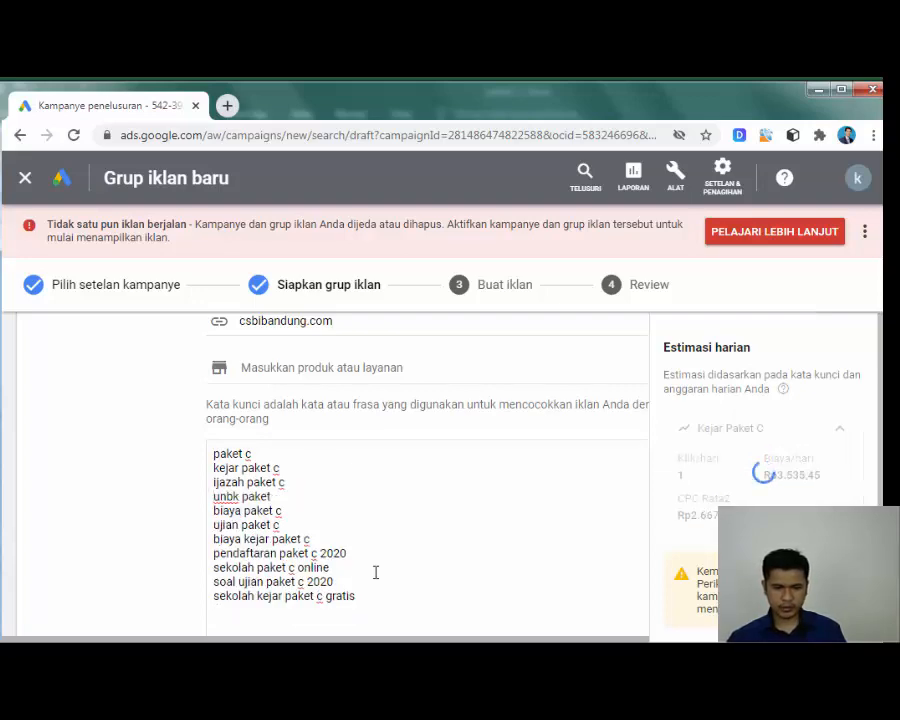
pyautogui.click(286, 495)
pyautogui.hotkey('shift', 'Home')
pyautogui.press('BackSpace')
pyautogui.press('BackSpace')
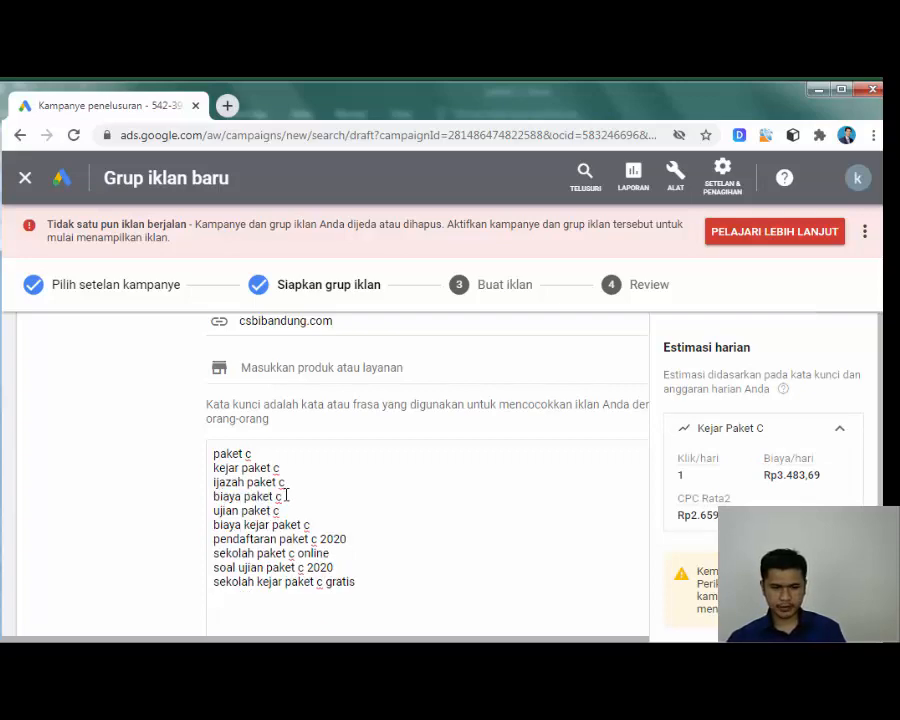
pyautogui.scroll(-1, 331, 525)
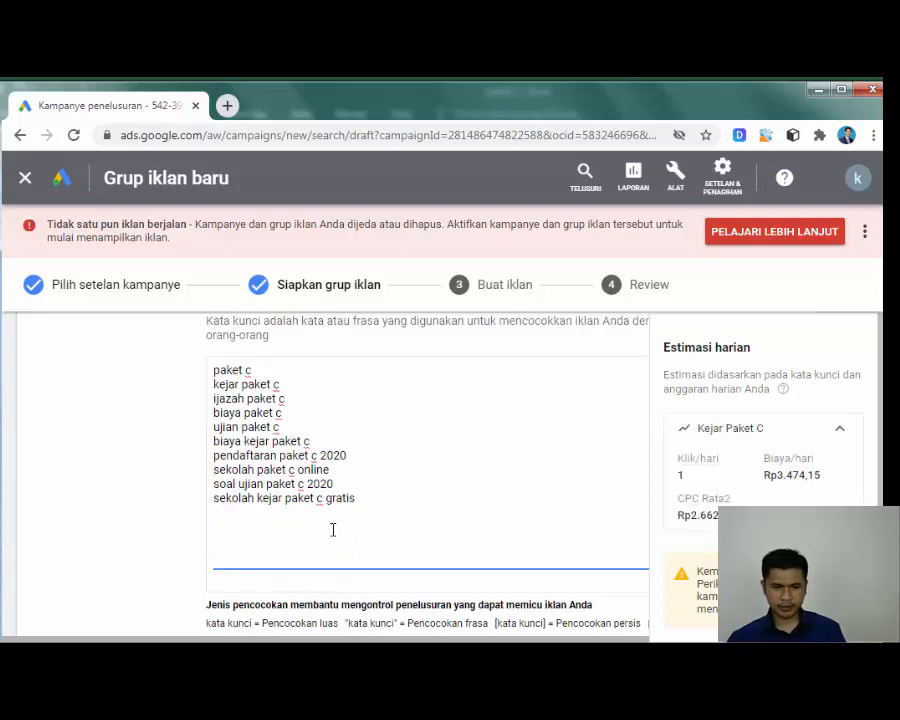
pyautogui.scroll(2, 333, 528)
pyautogui.scroll(-2, 333, 530)
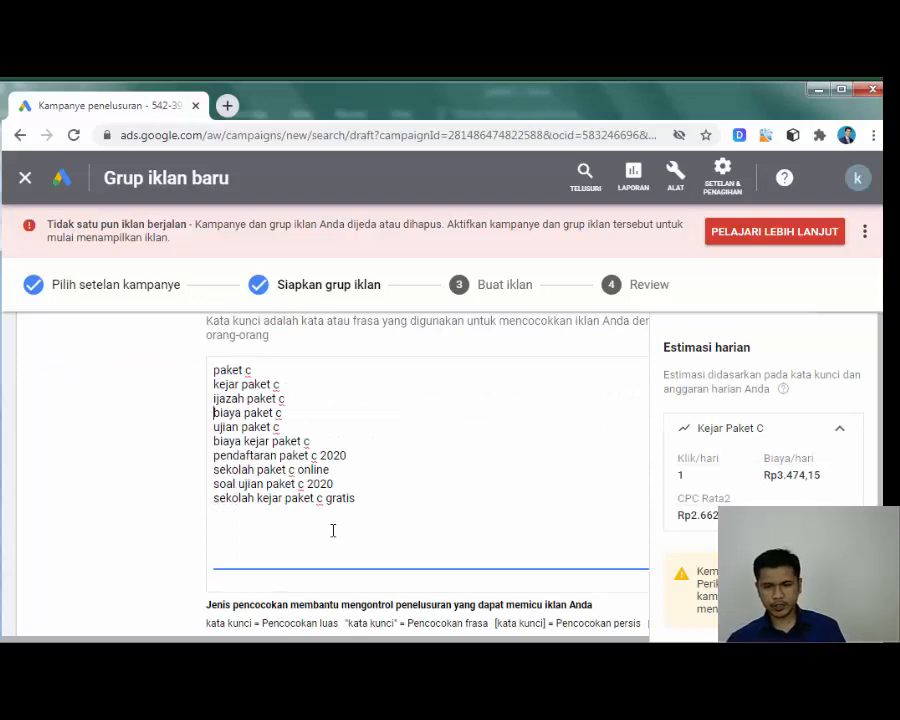
pyautogui.scroll(-1, 333, 530)
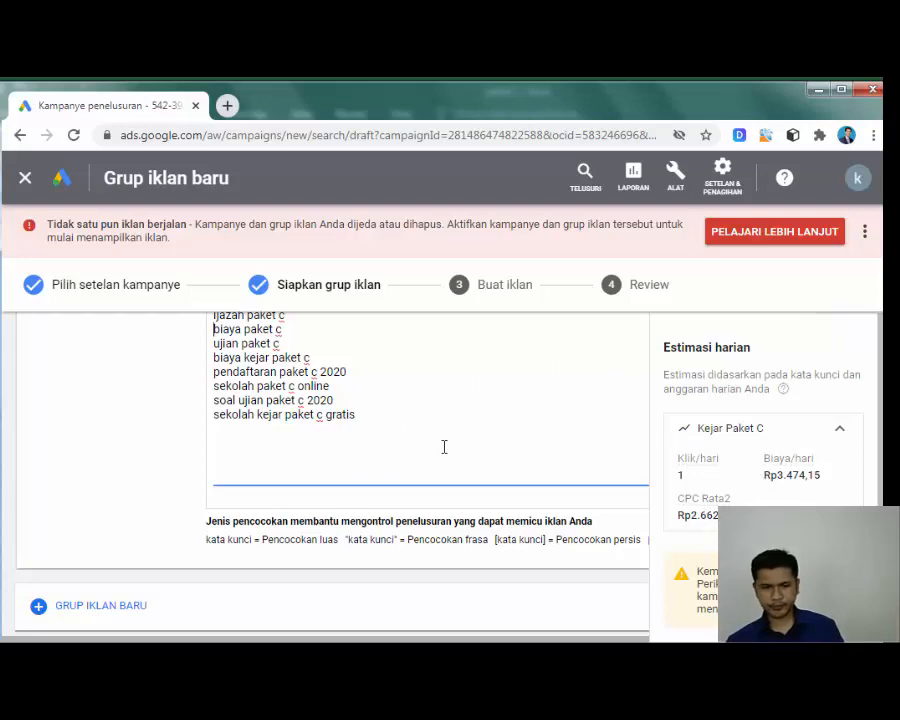
pyautogui.scroll(4, 444, 447)
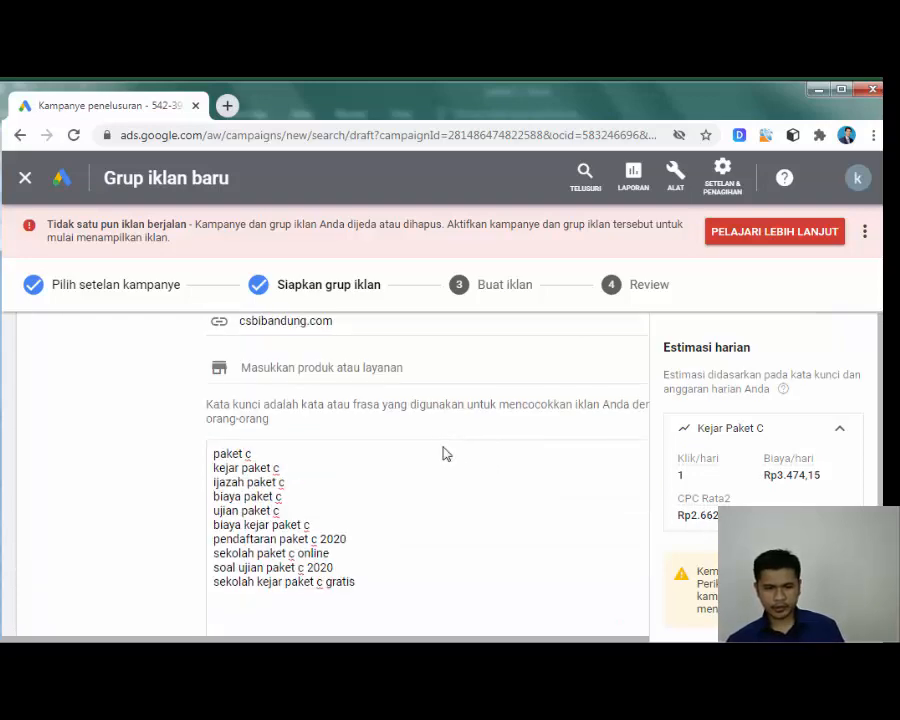
pyautogui.scroll(-5, 444, 453)
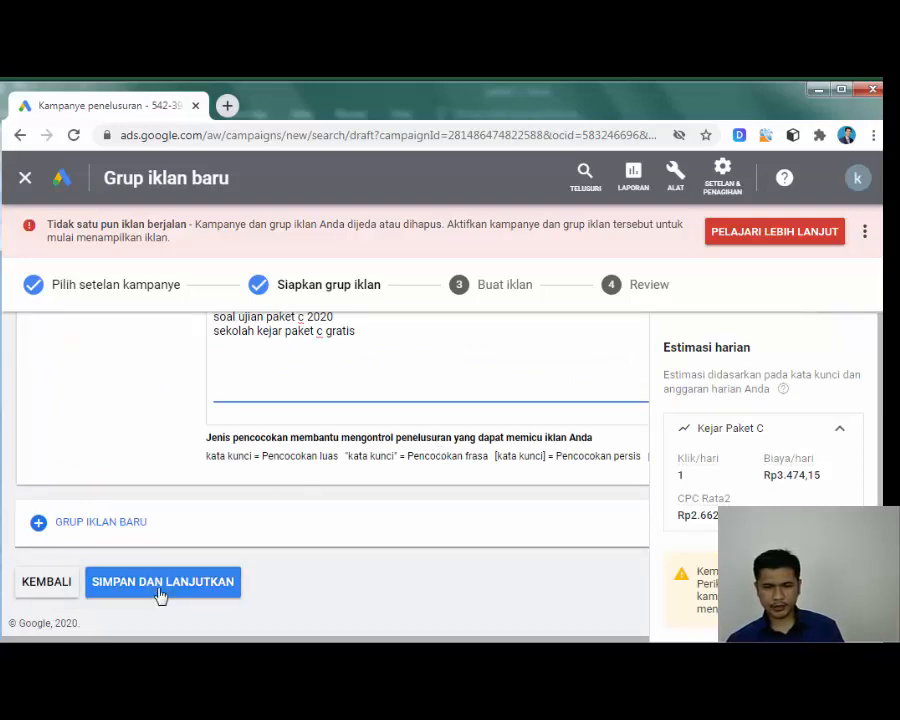
# Step: Save the Kejar Paket C ad group with SIMPAN DAN LANJUTKAN and reach the Judul 1 field
pyautogui.click(160, 592)
pyautogui.click(181, 449)
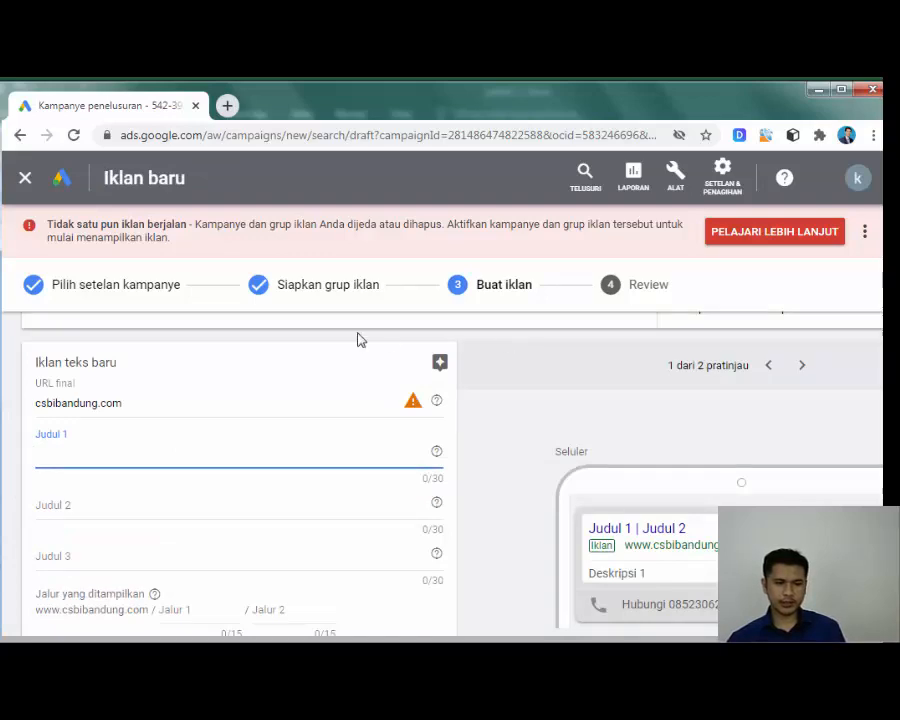
pyautogui.scroll(1, 245, 372)
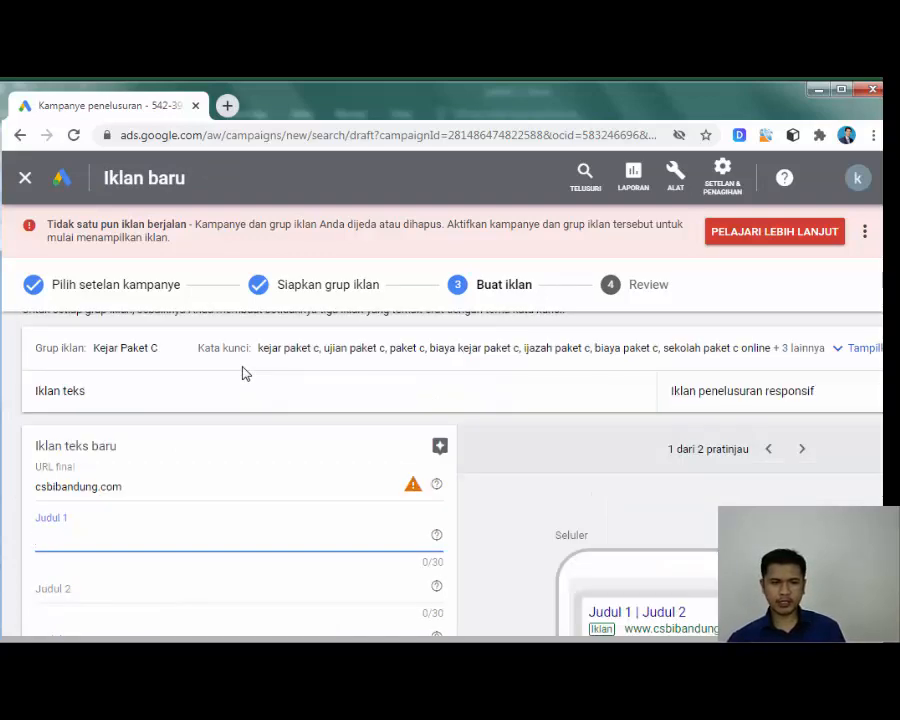
pyautogui.scroll(1, 246, 360)
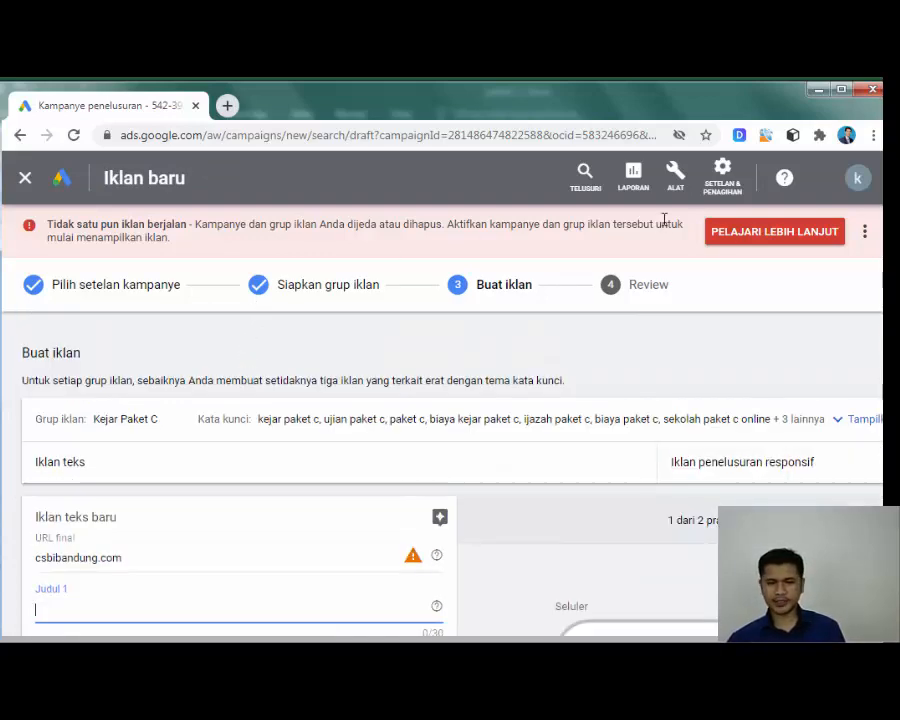
pyautogui.scroll(-1, 502, 418)
pyautogui.scroll(-2, 500, 413)
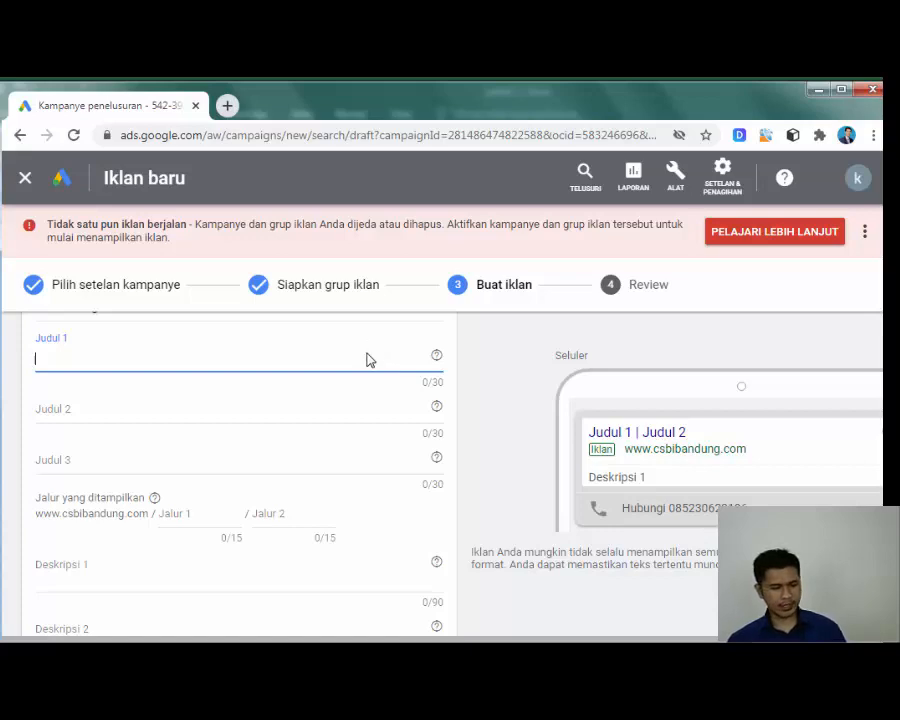
pyautogui.moveTo(420, 645)
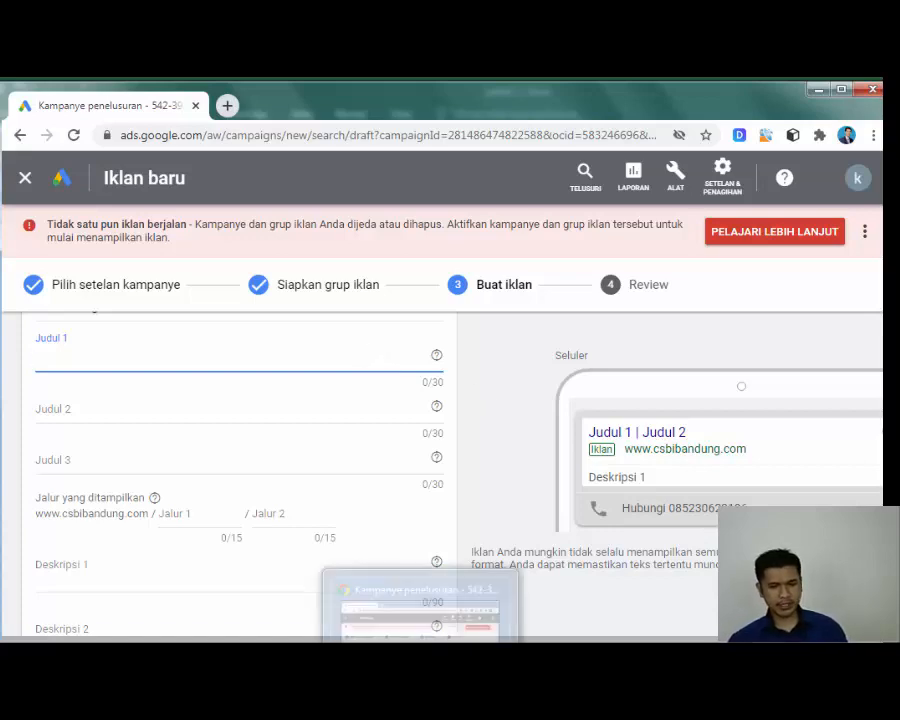